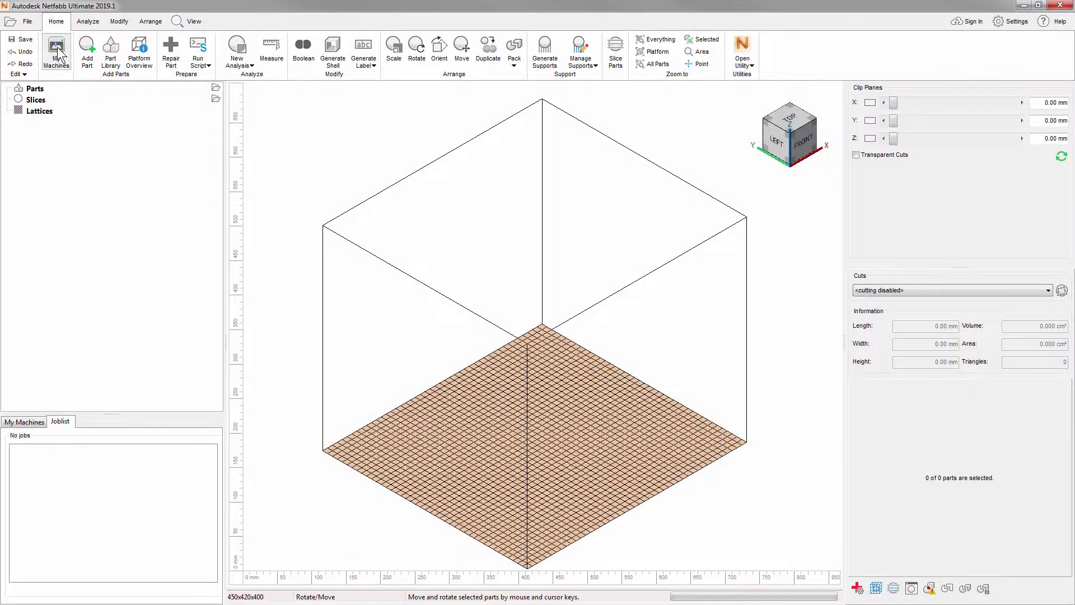
- Load GE_challenge_bracket.3mf onto the SLM 250 HL machine's build platform
left_click(57, 53)
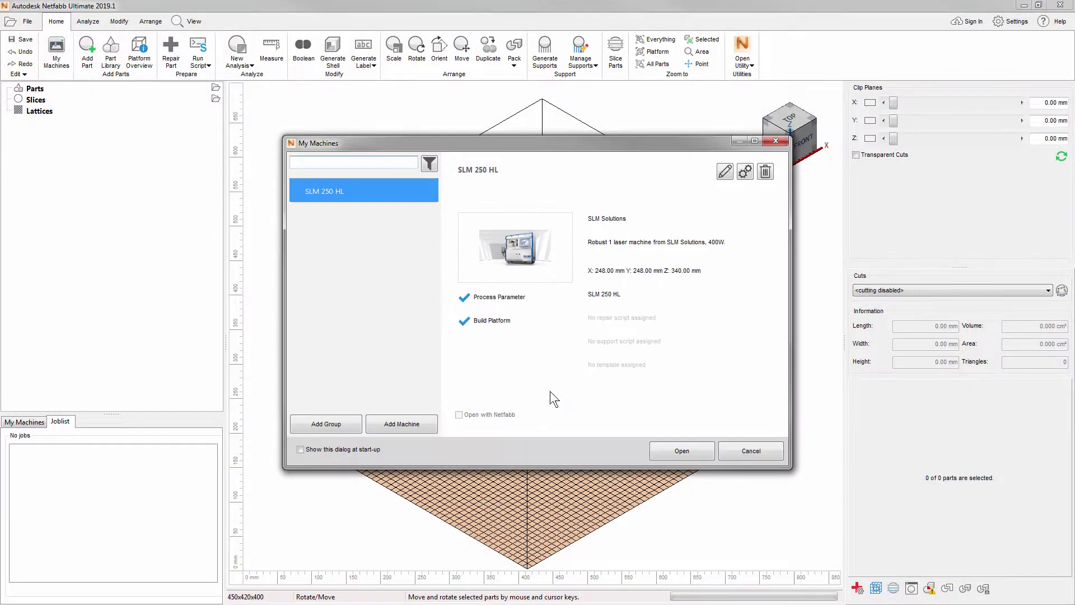
left_click(690, 451)
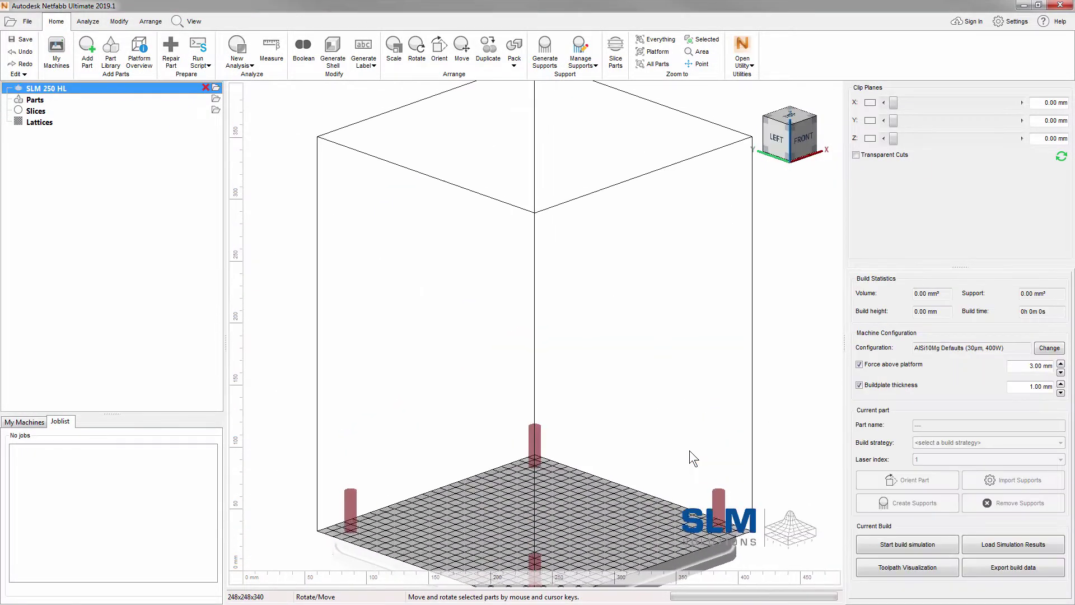
left_click(88, 50)
left_click(99, 103)
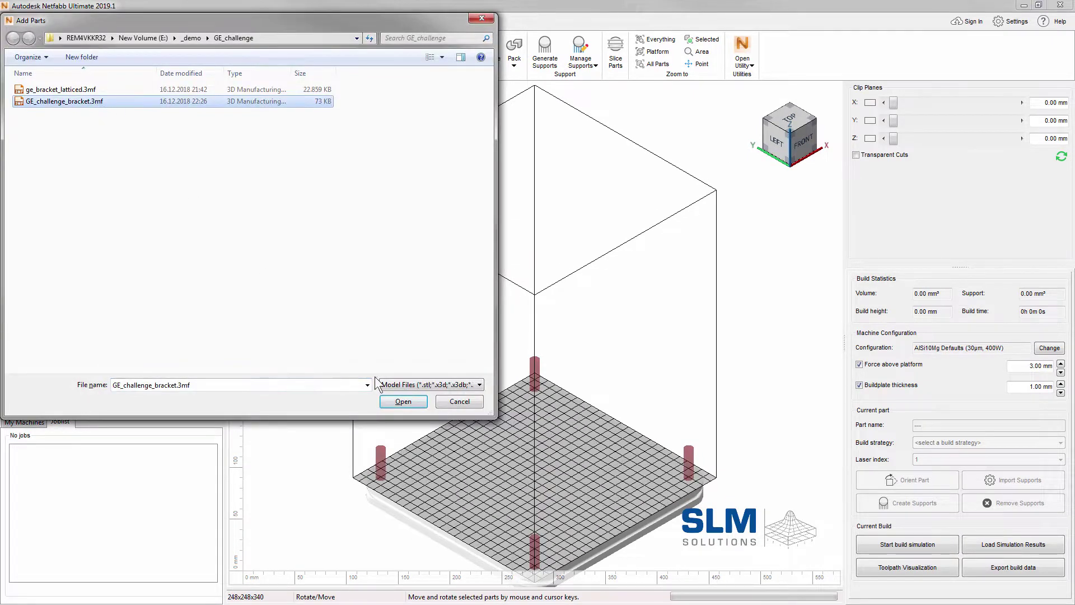
left_click(417, 402)
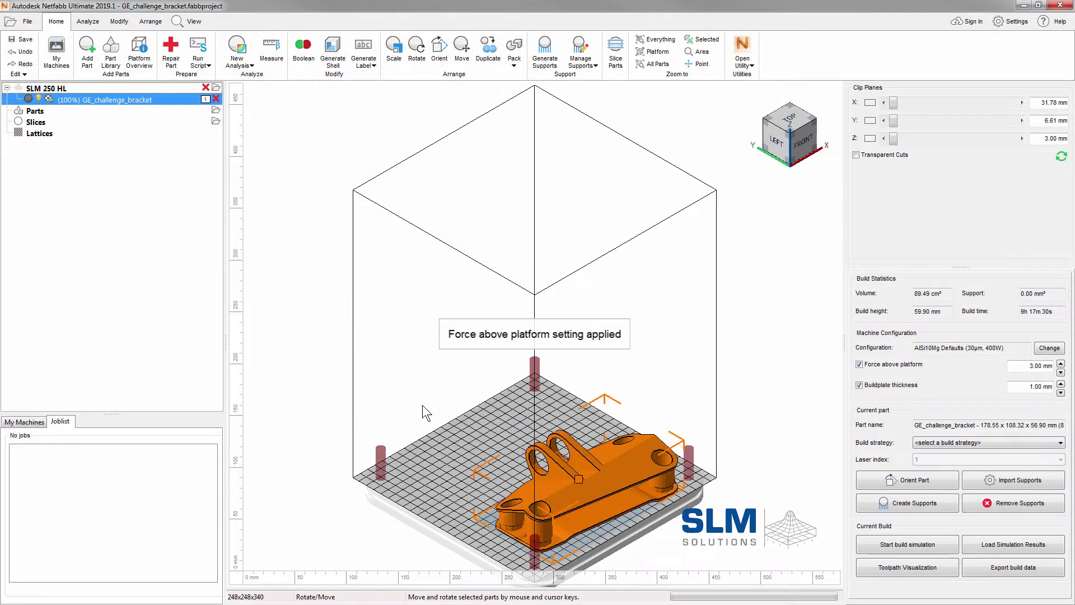
- Open the bracket for repair and measure its 2.162 mm wall thickness
left_click(171, 49)
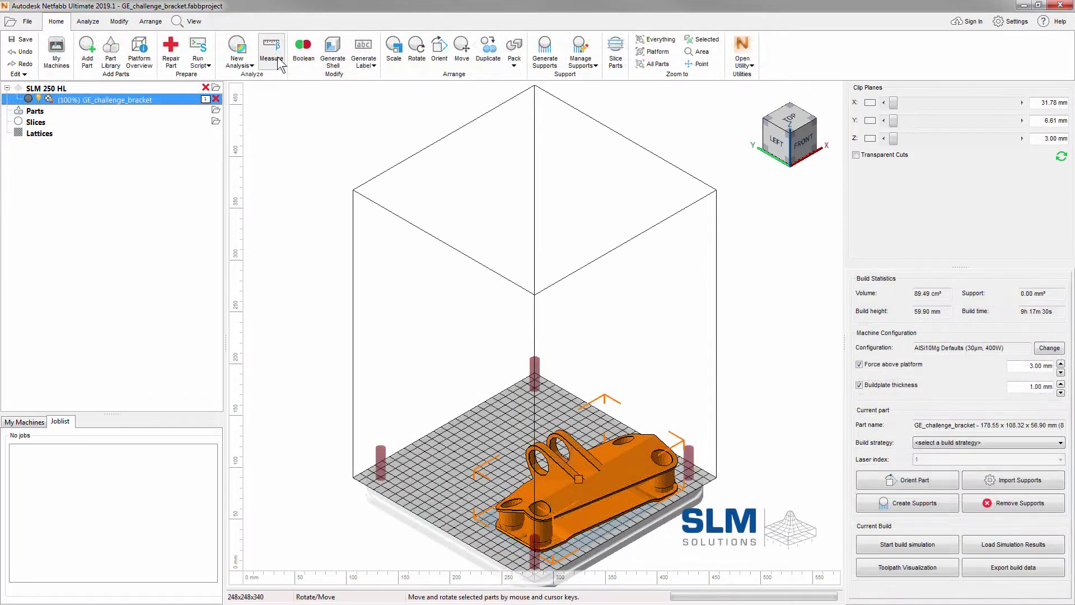
left_click(277, 58)
left_click(1023, 309)
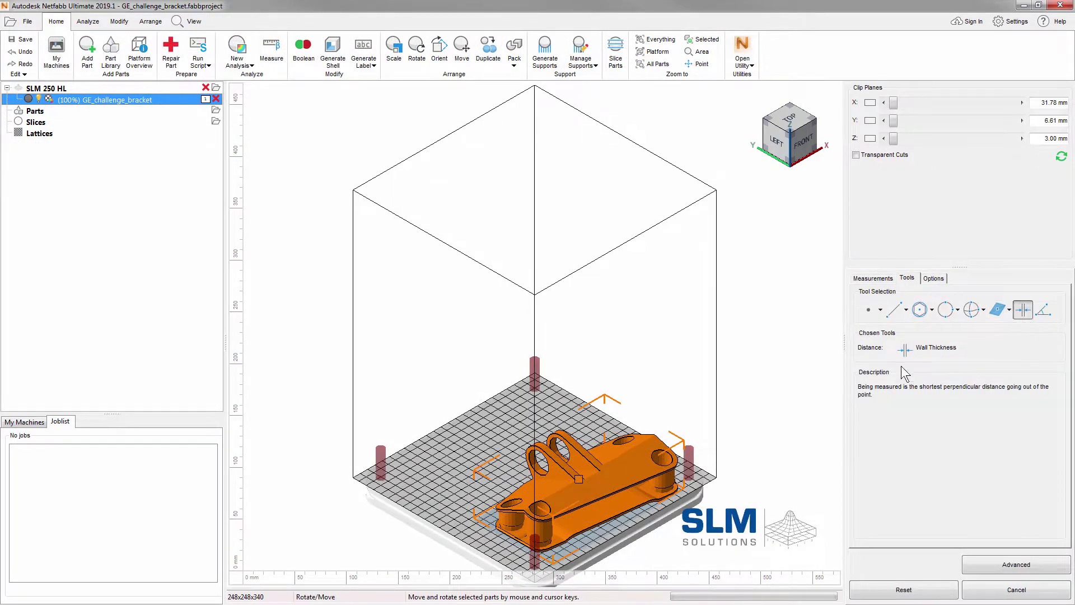
left_click(619, 476)
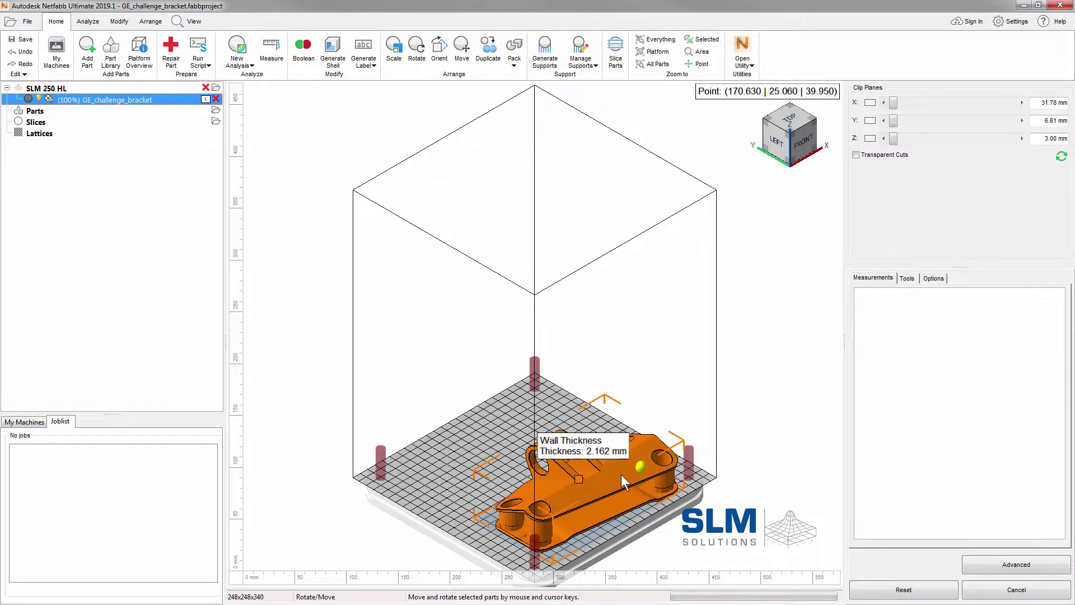
- Duplicate the bracket into two copies arranged along Y
left_click(489, 56)
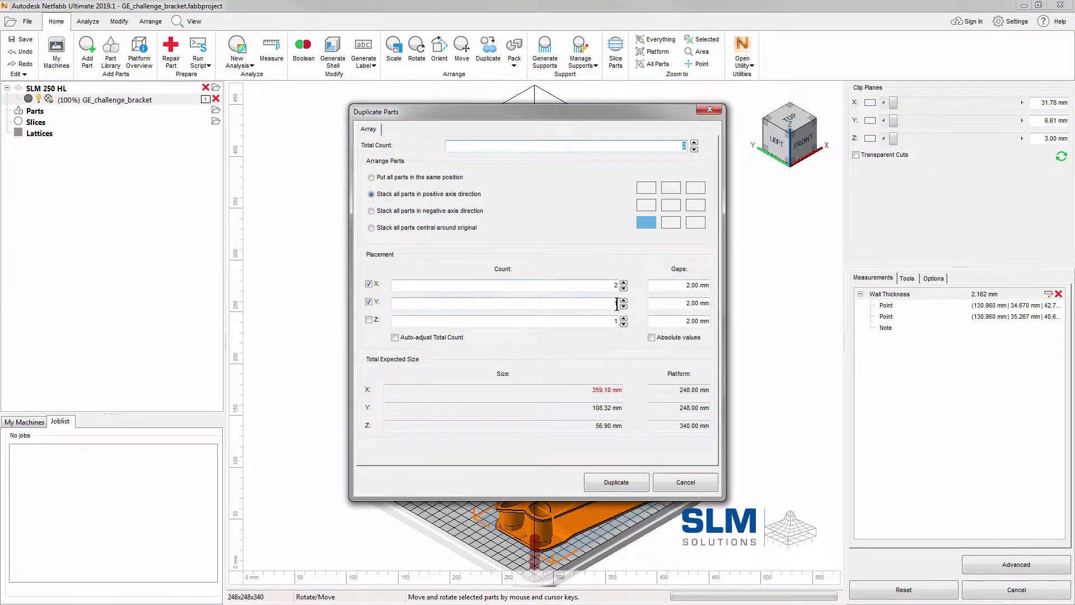
left_click(623, 300)
left_click(620, 479)
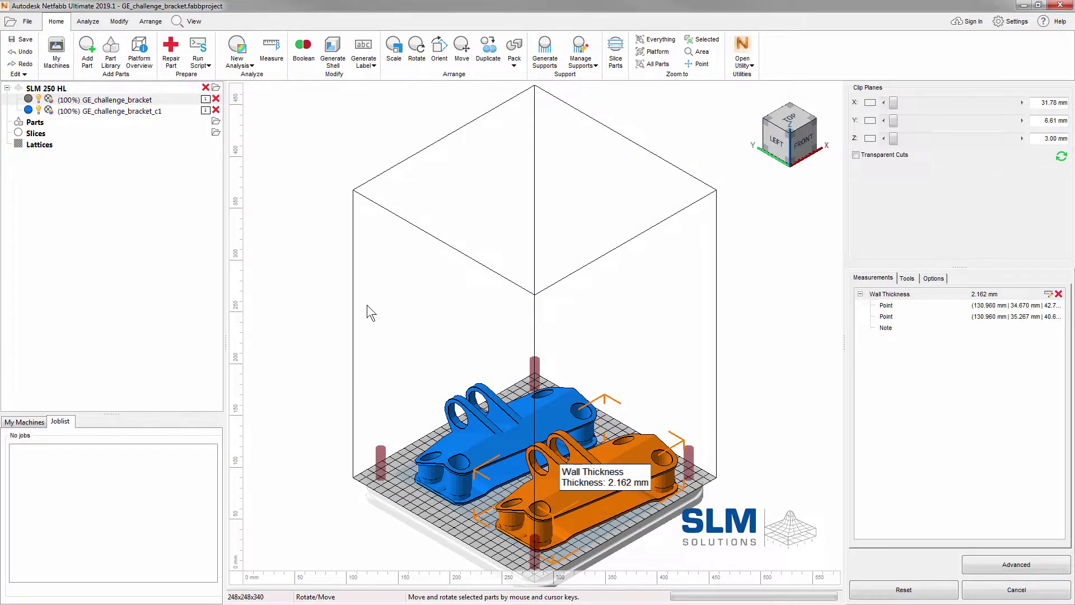
- Select both brackets and run the SLM - Gap support script on them
left_click_drag(368, 304, 572, 500)
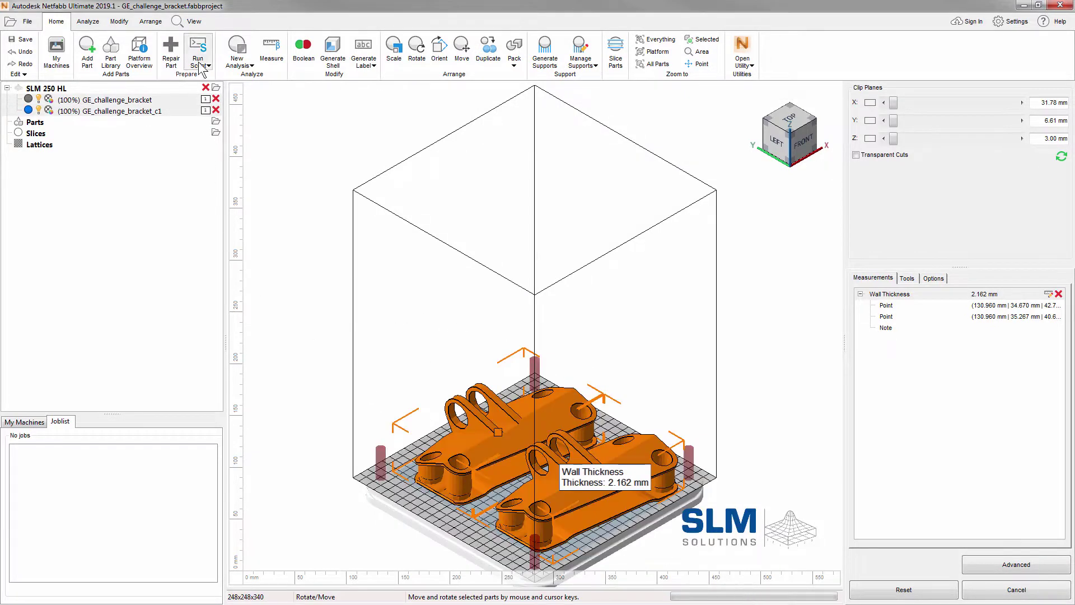
left_click(199, 53)
left_click(230, 92)
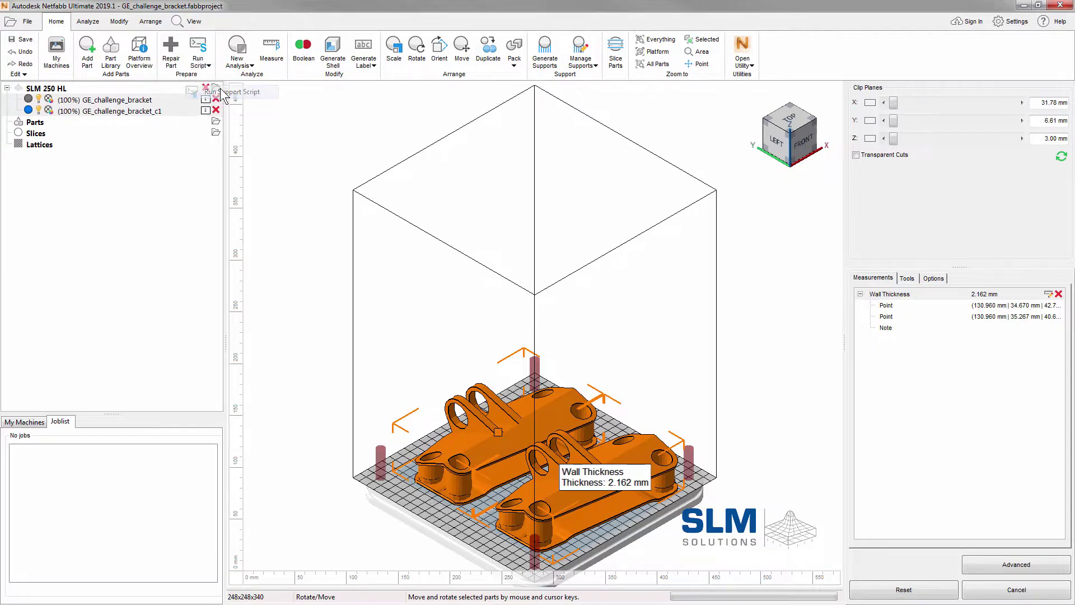
left_click(495, 370)
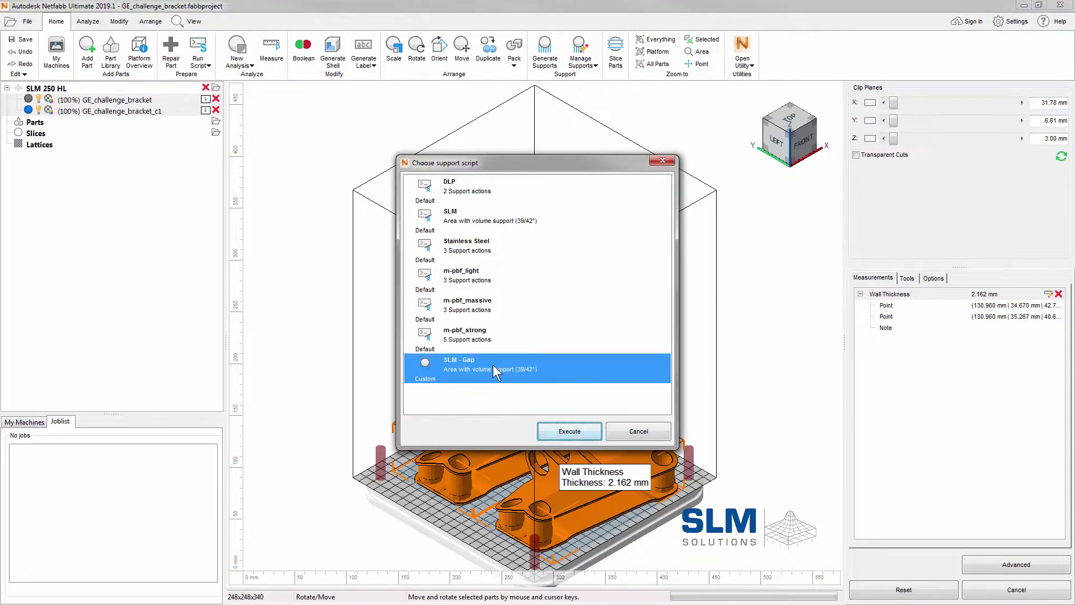
left_click(569, 431)
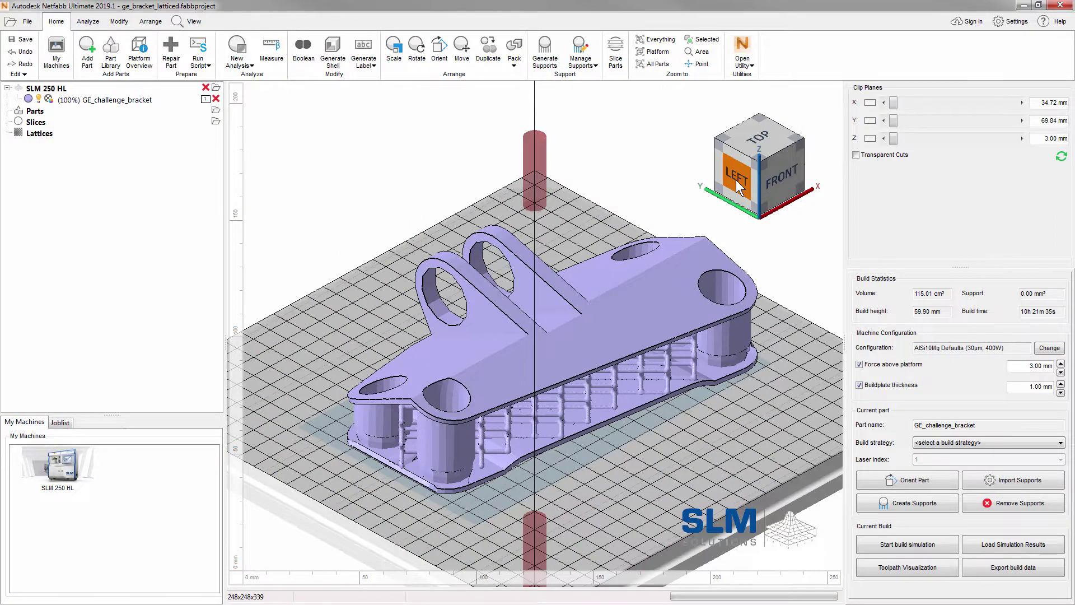
- Inspect the latticed bracket from left, below and corner views, then return to isometric view
left_click(737, 187)
left_click(752, 187)
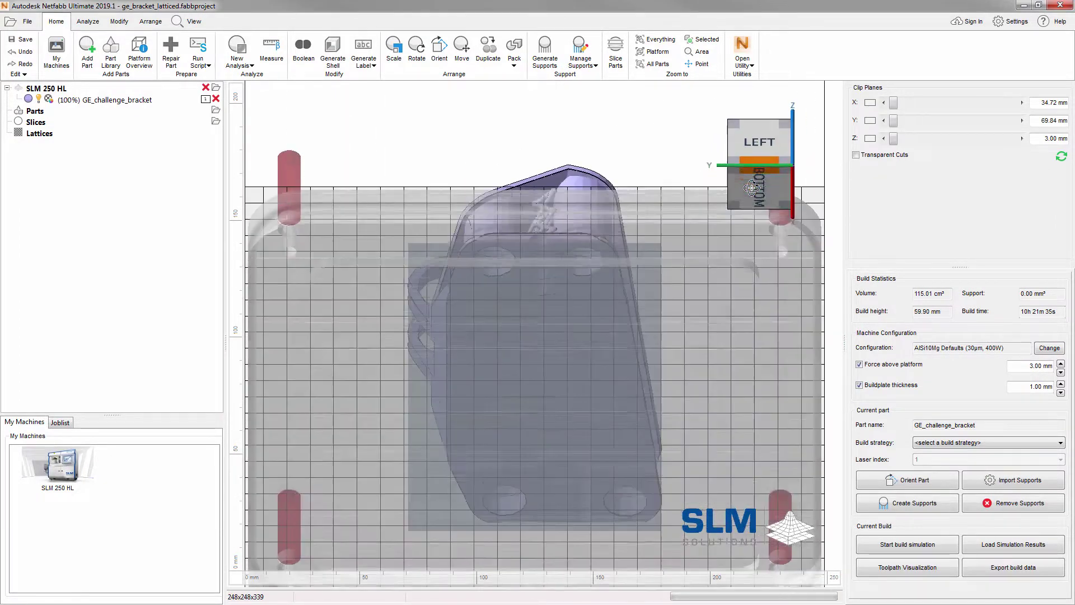
left_click(736, 165)
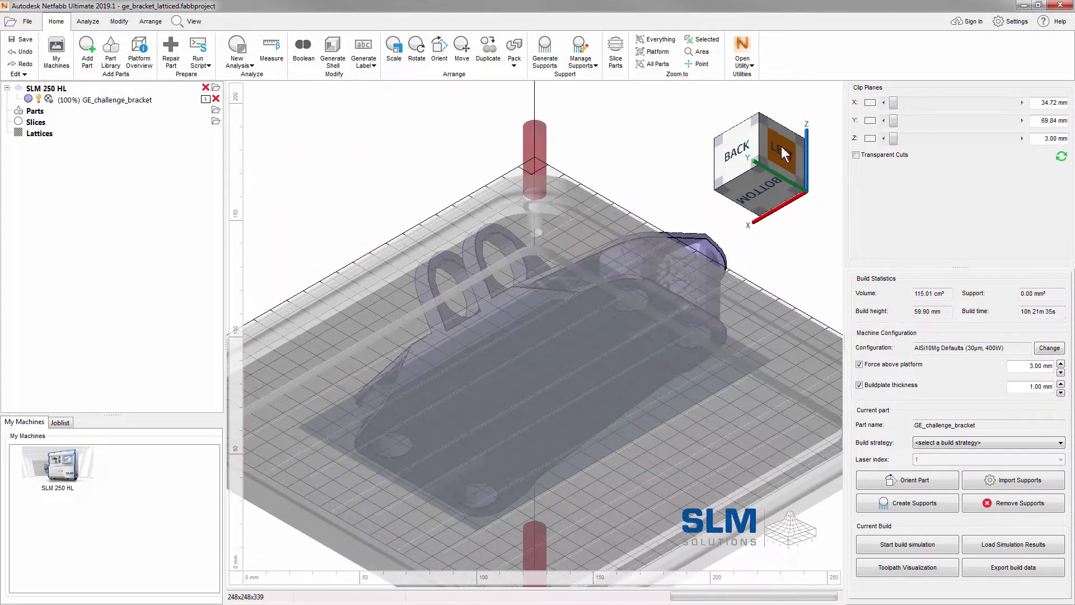
left_click(803, 147)
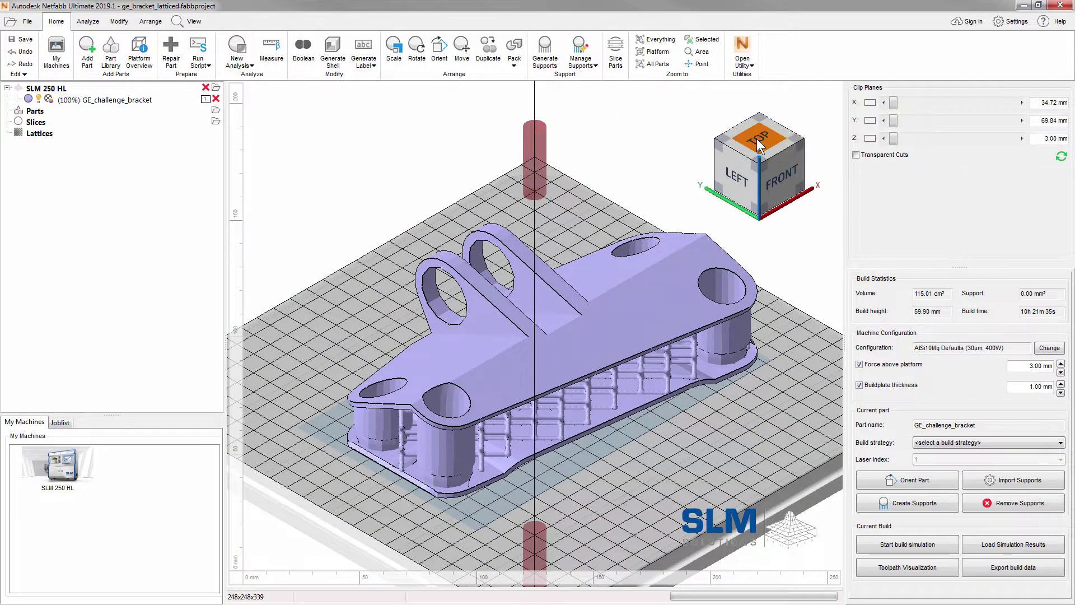
left_click(767, 155)
left_click_drag(767, 155, 753, 178)
right_click(747, 186)
left_click(769, 271)
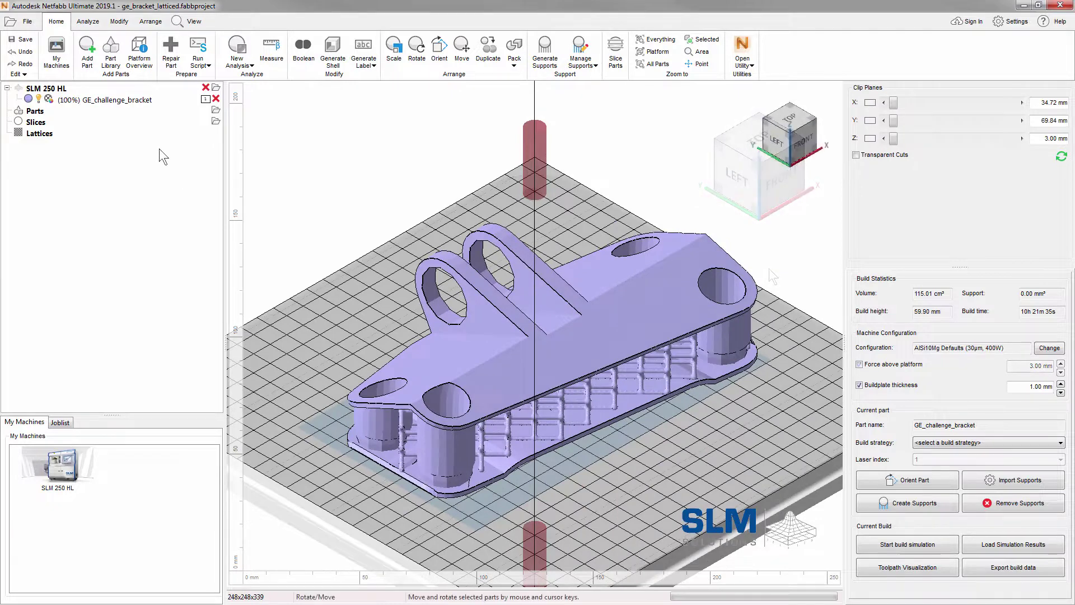
- Raise the bracket 45 mm in Z, moving it up 15 mm three times
left_click(113, 101)
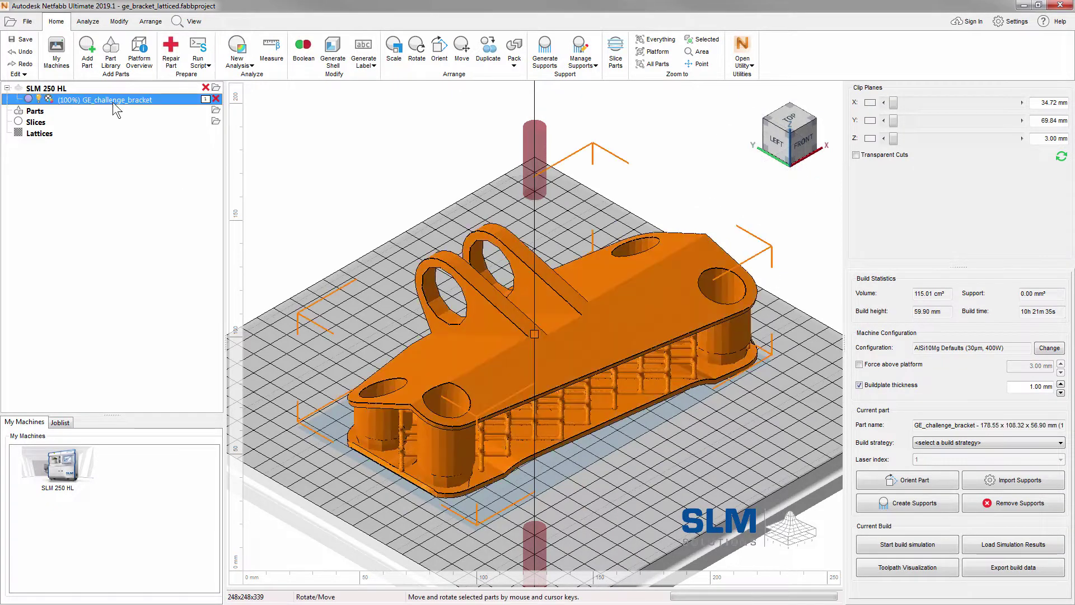
left_click(462, 50)
left_click(1031, 367)
type("15")
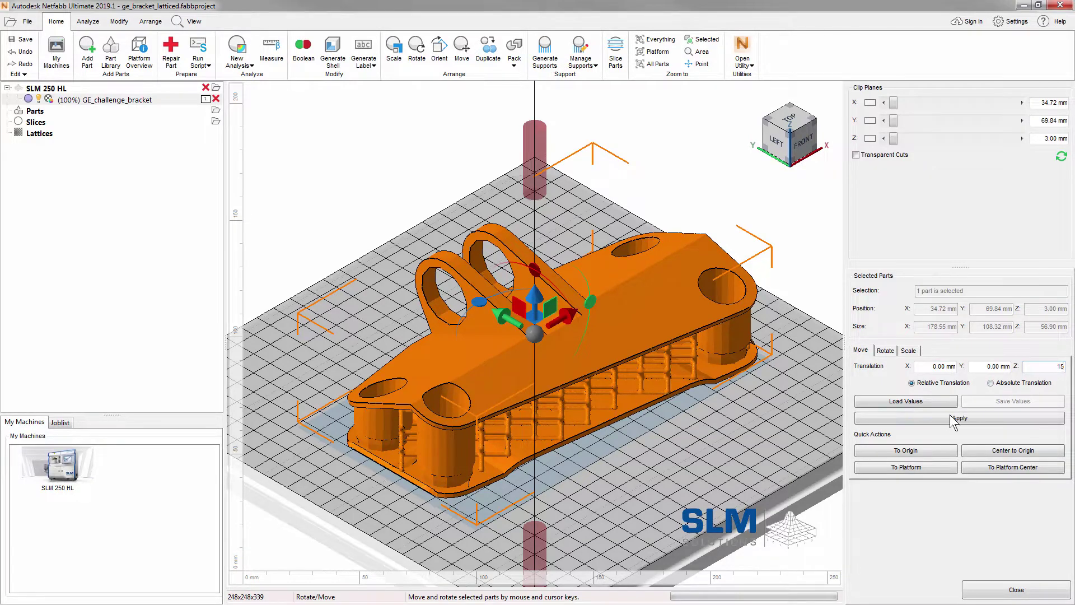
left_click(942, 419)
left_click(942, 419)
left_click(942, 419)
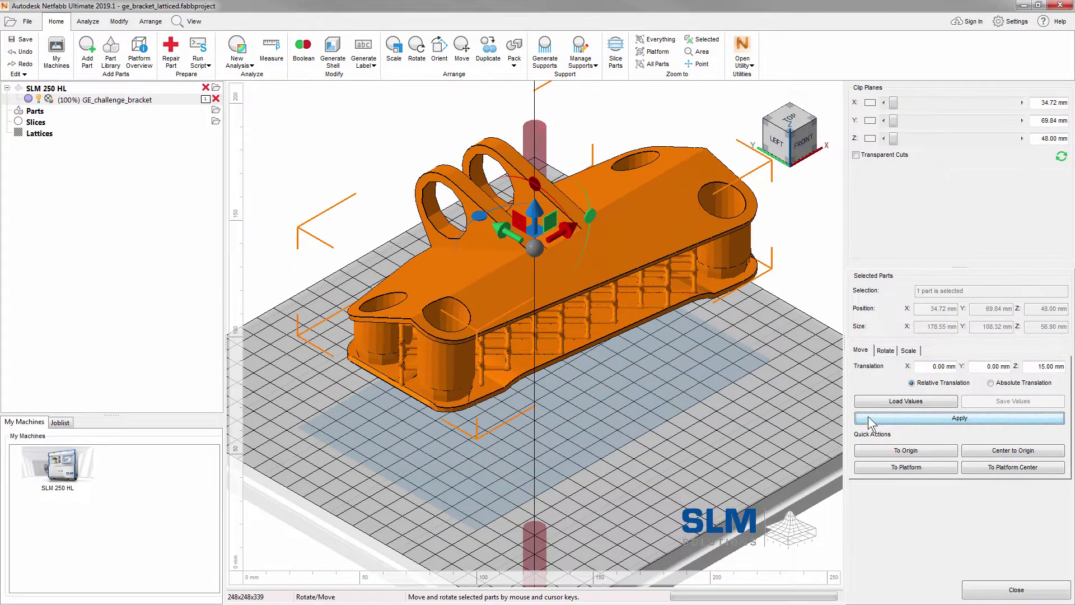
right_click_drag(837, 419, 430, 393)
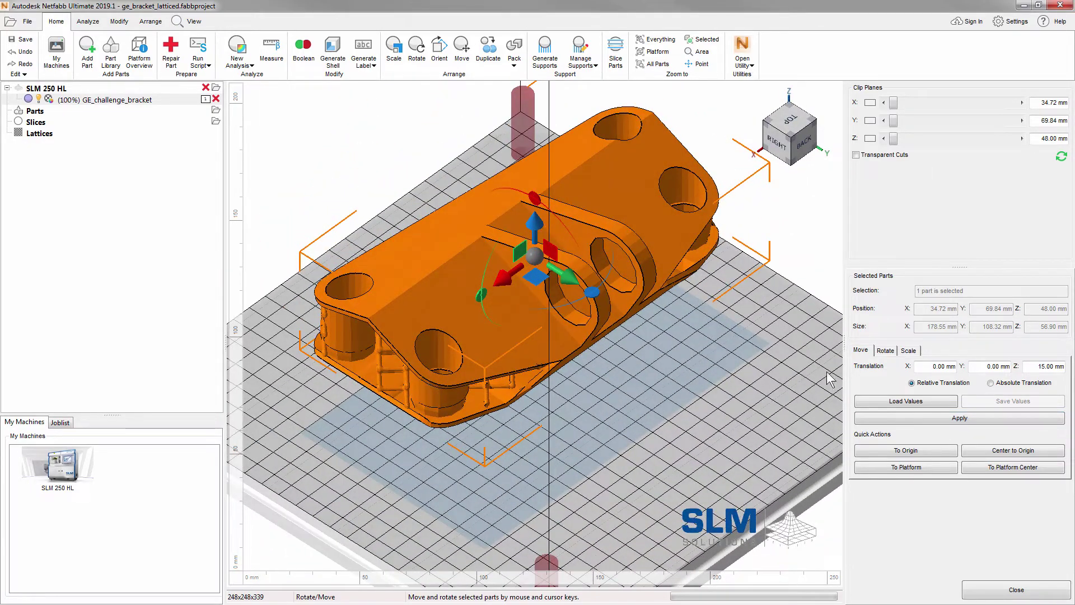
- Rotate the bracket 30° about the Z axis
left_click(885, 351)
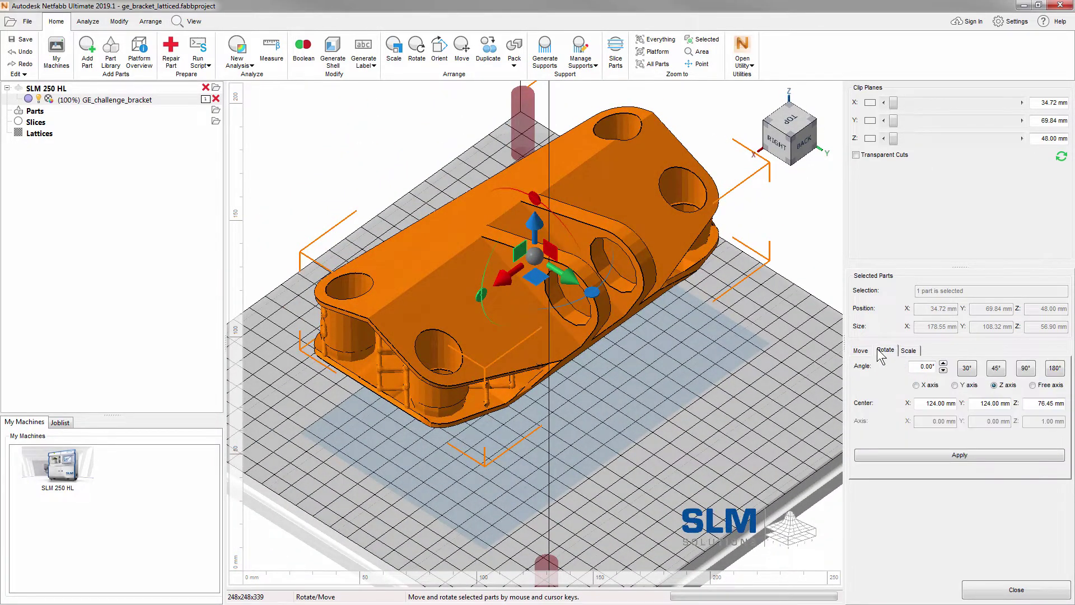
left_click(967, 368)
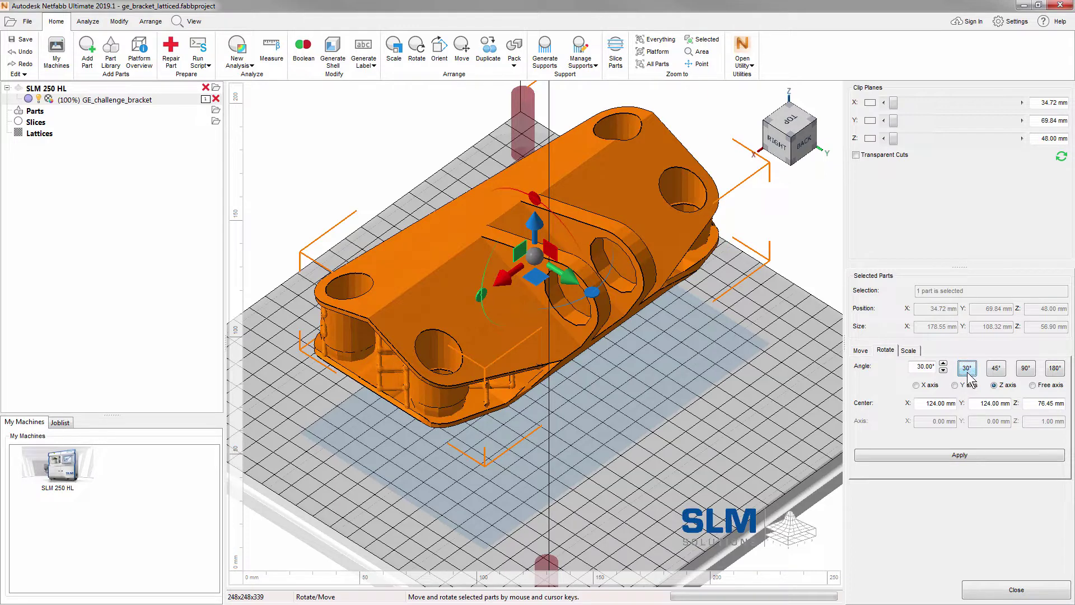
left_click(986, 456)
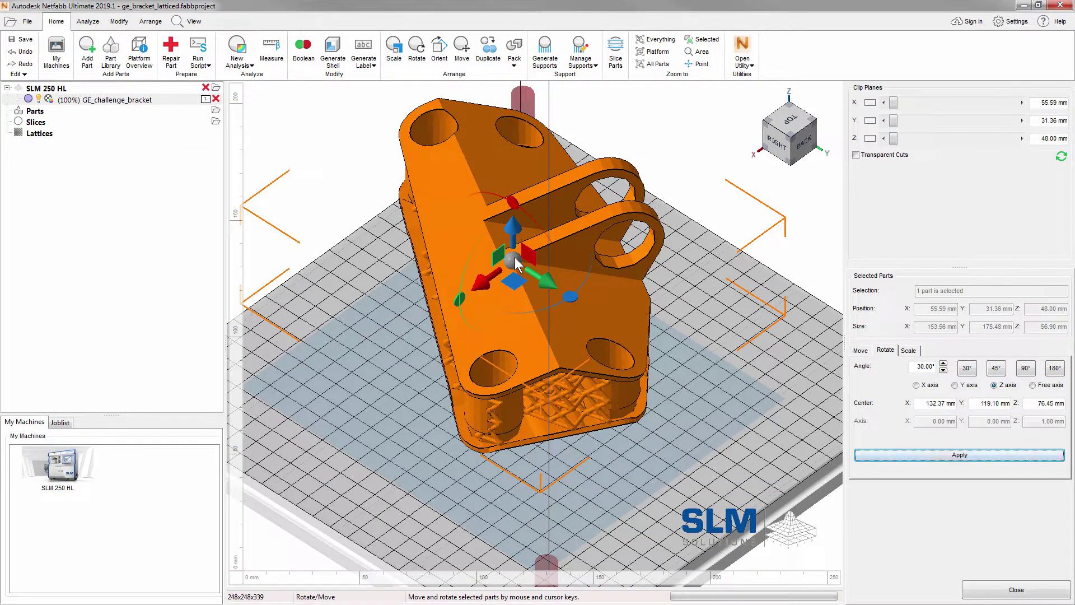
- Slide the bracket along X and set its Z rotation to exactly 45°
left_click_drag(487, 281, 537, 267)
left_click_drag(482, 306, 506, 311)
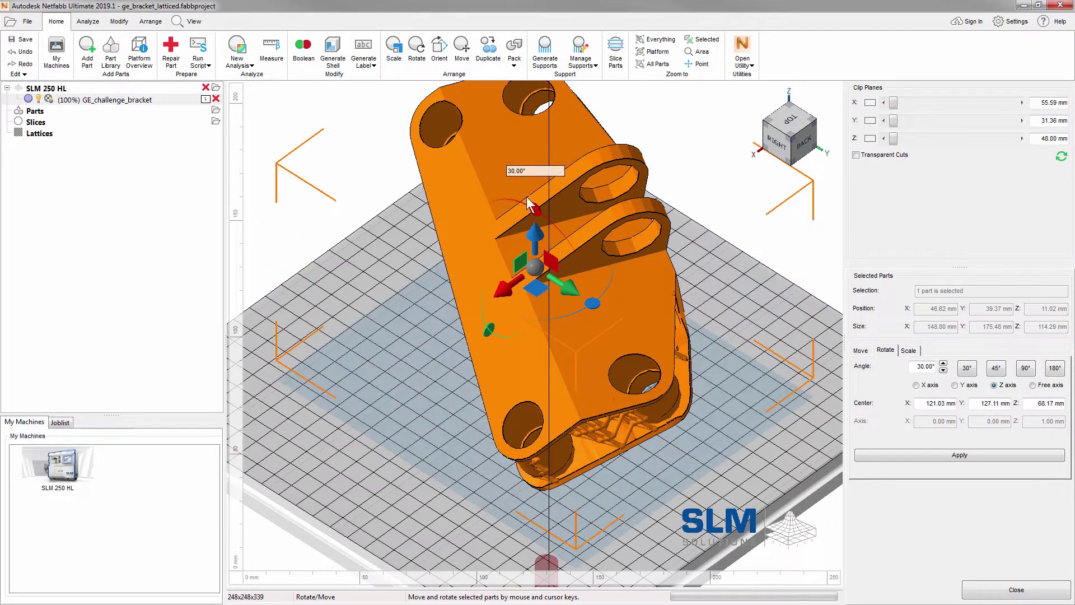
left_click(530, 172)
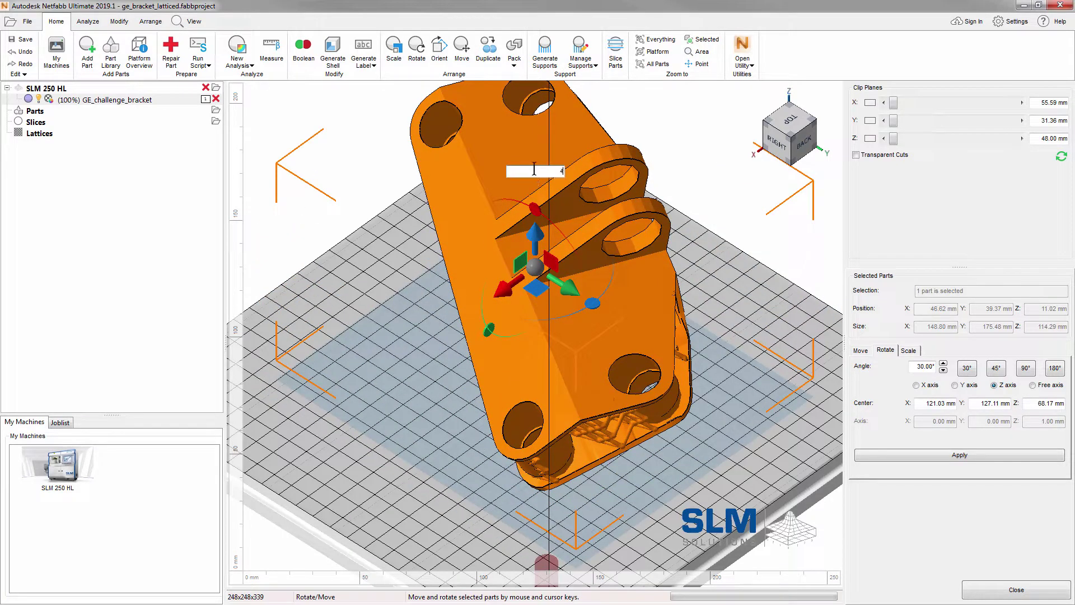
type("45")
key("Return")
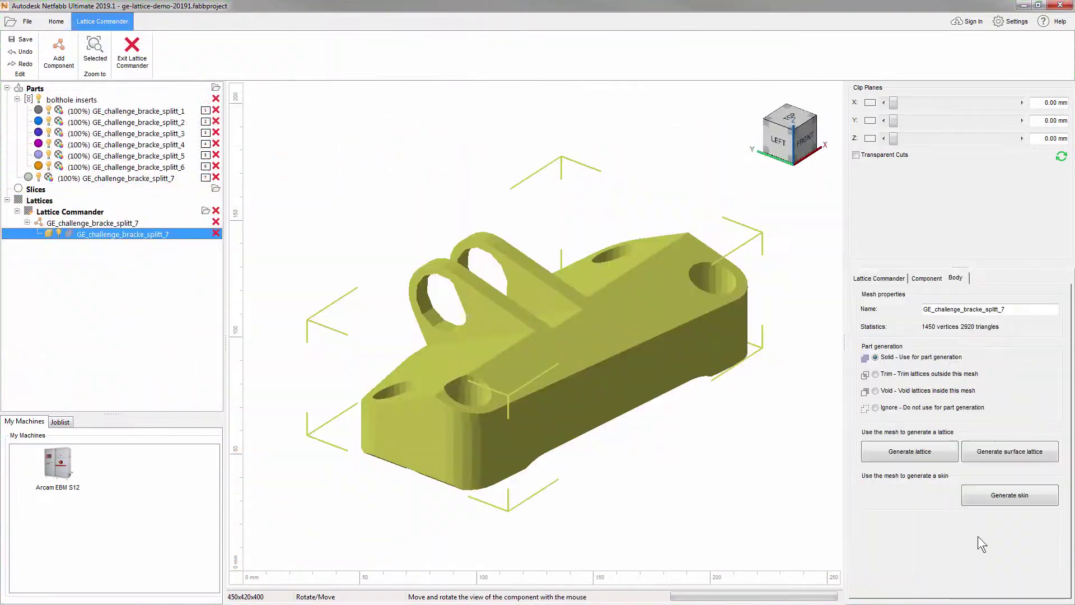
- Add a grid lattice body, delete the front skin surface, and generate the lattice part
left_click(922, 450)
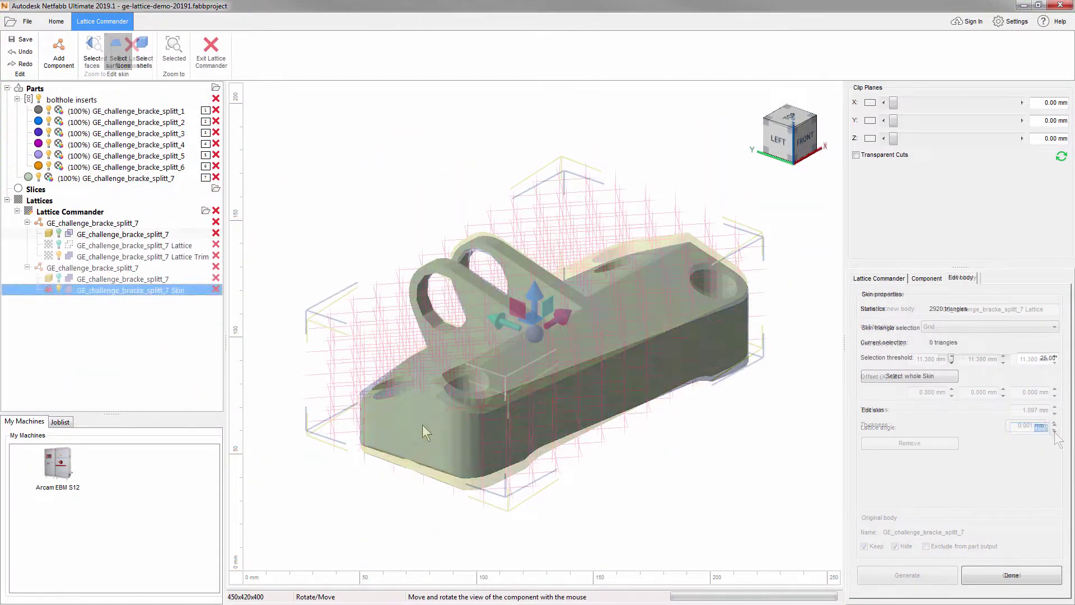
left_click(424, 432)
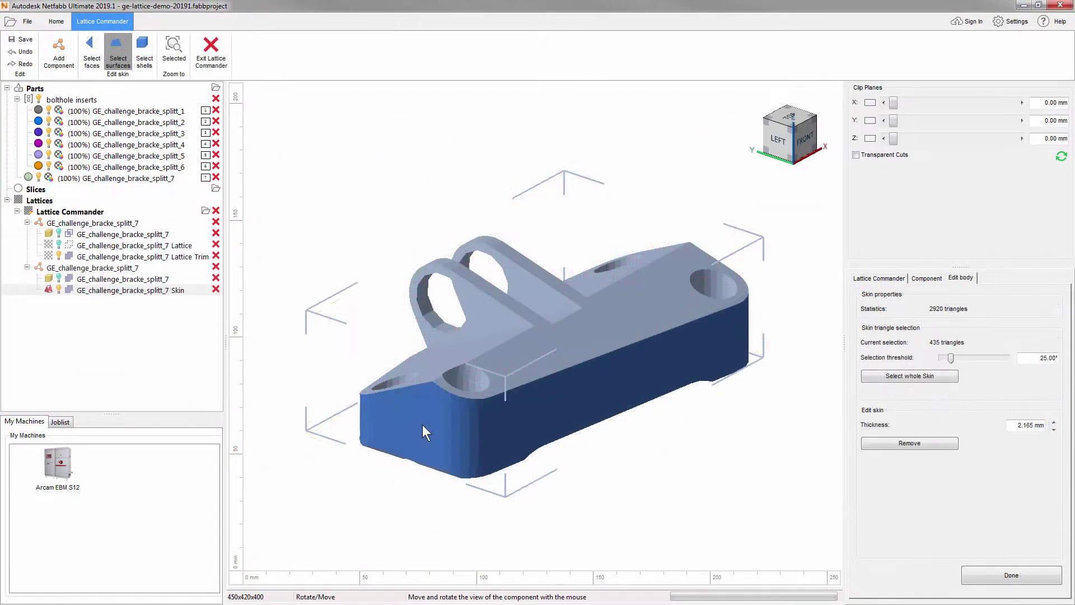
key("Delete")
right_click_drag(600, 499, 541, 476)
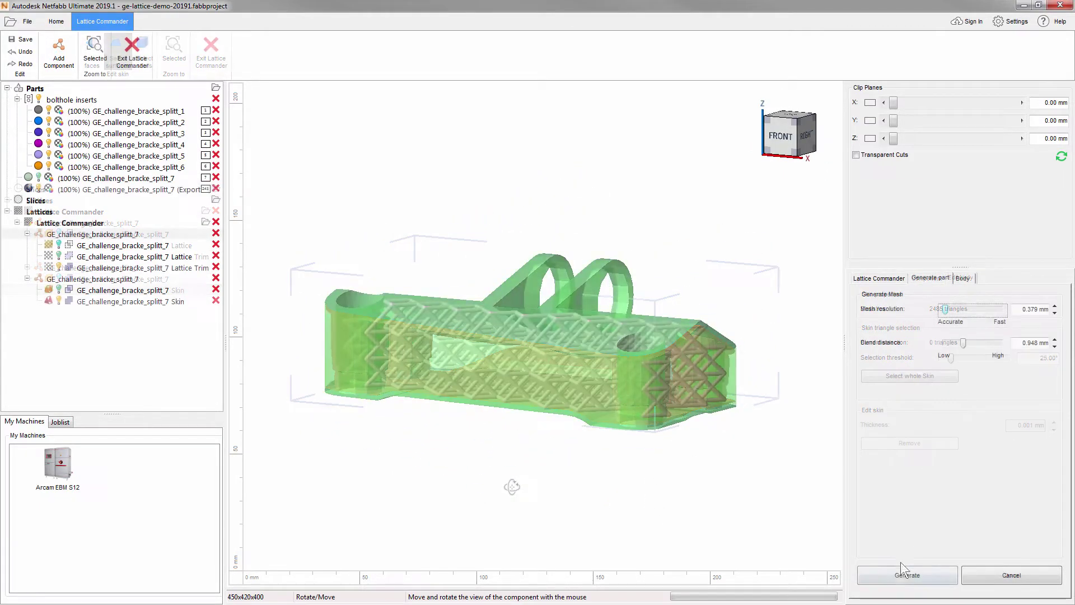
left_click(899, 570)
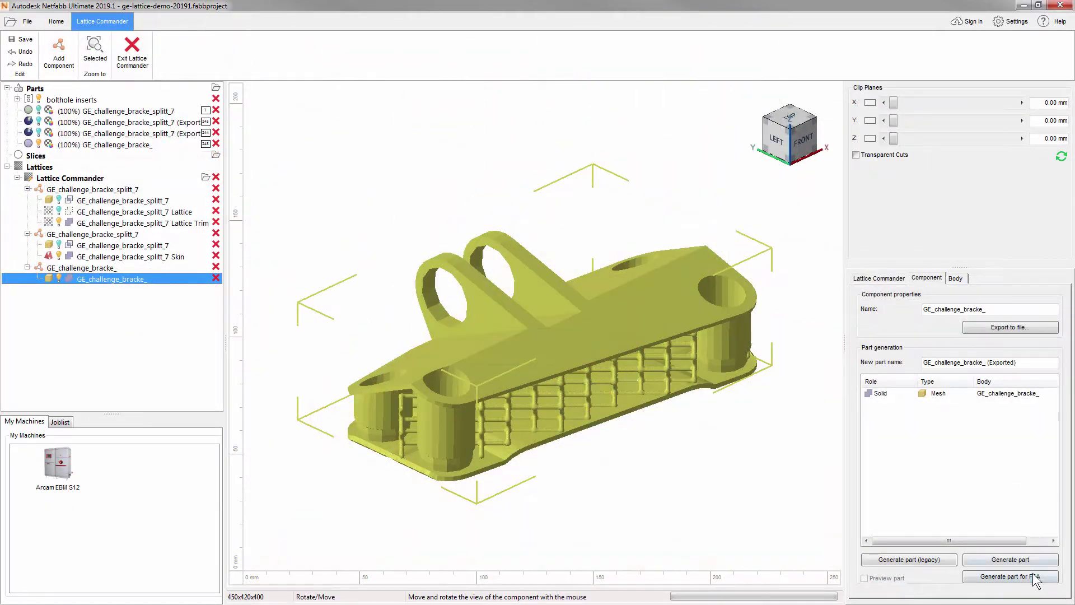
- Generate an FEA version of the part and save it
left_click(1035, 581)
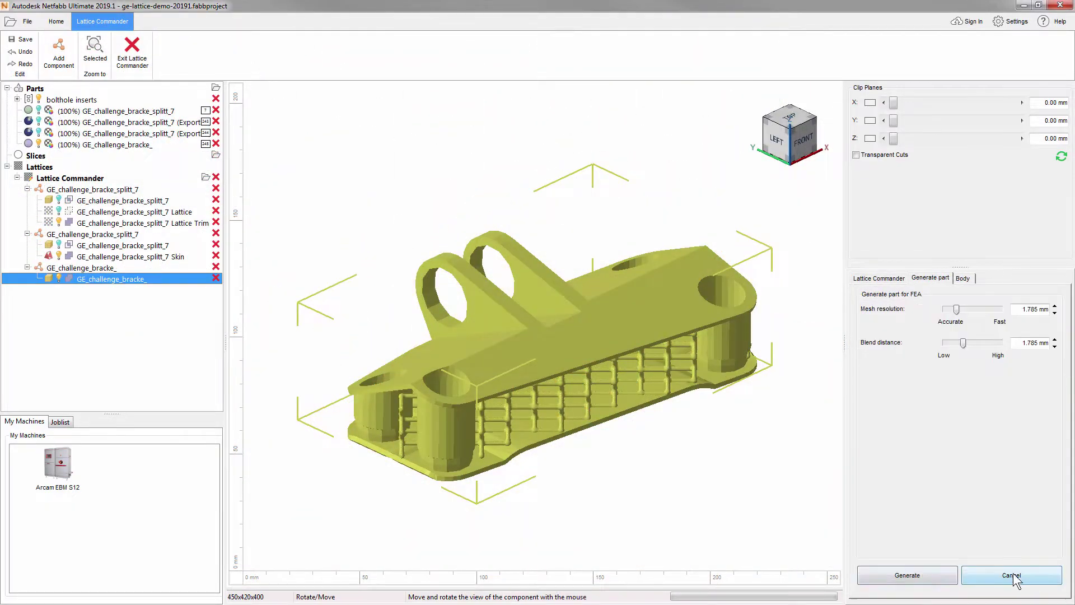
left_click(929, 574)
left_click(403, 401)
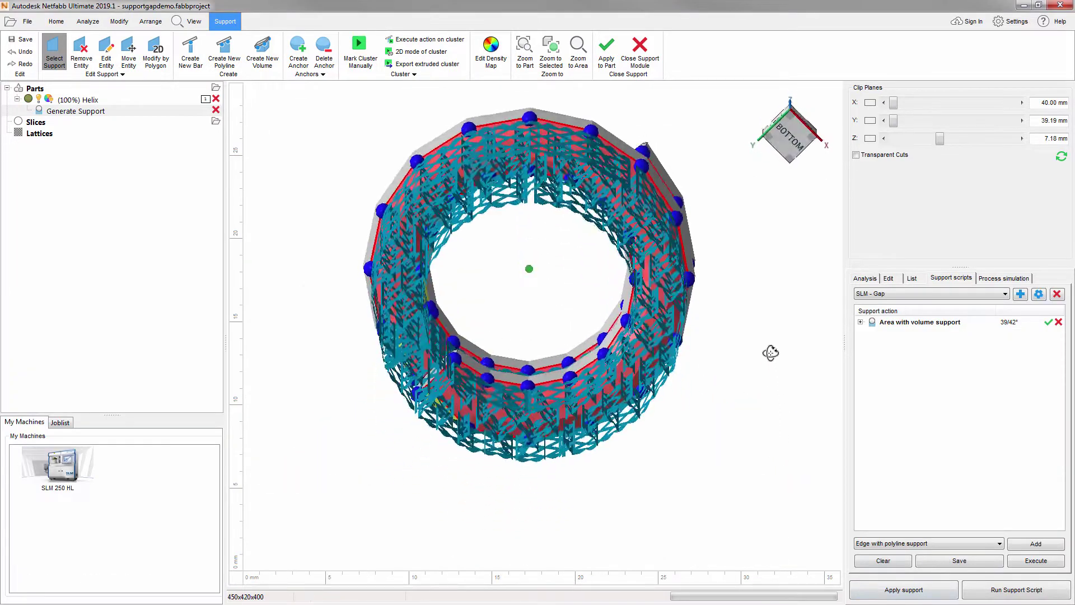
- Set the volume support raster Distance to contour to 1.00 mm and rerun the Helix supports
scroll(581, 303, "up", 5)
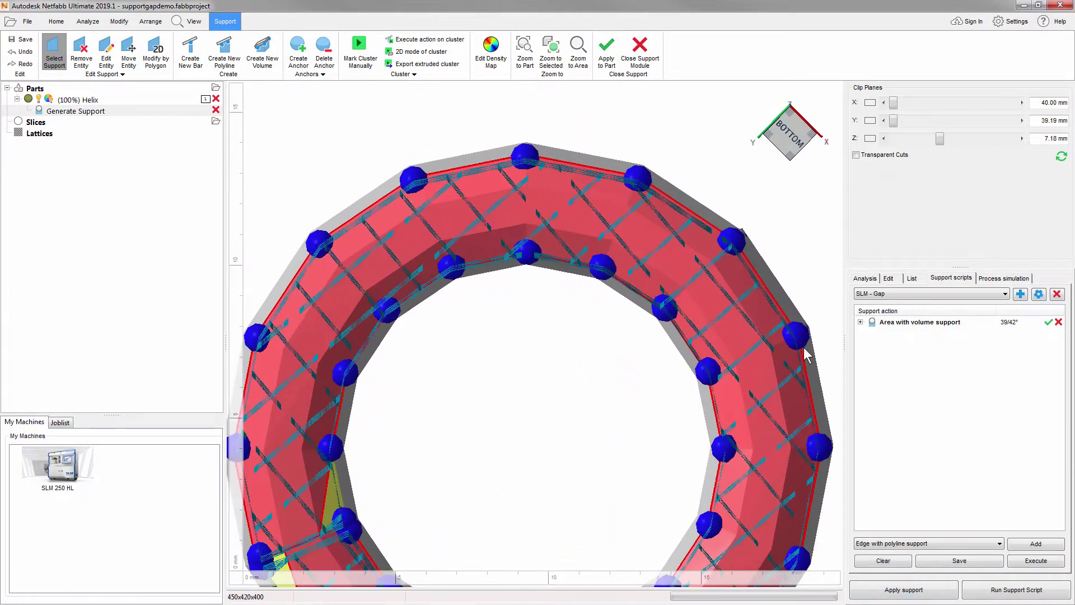
left_click(861, 322)
left_click(871, 390)
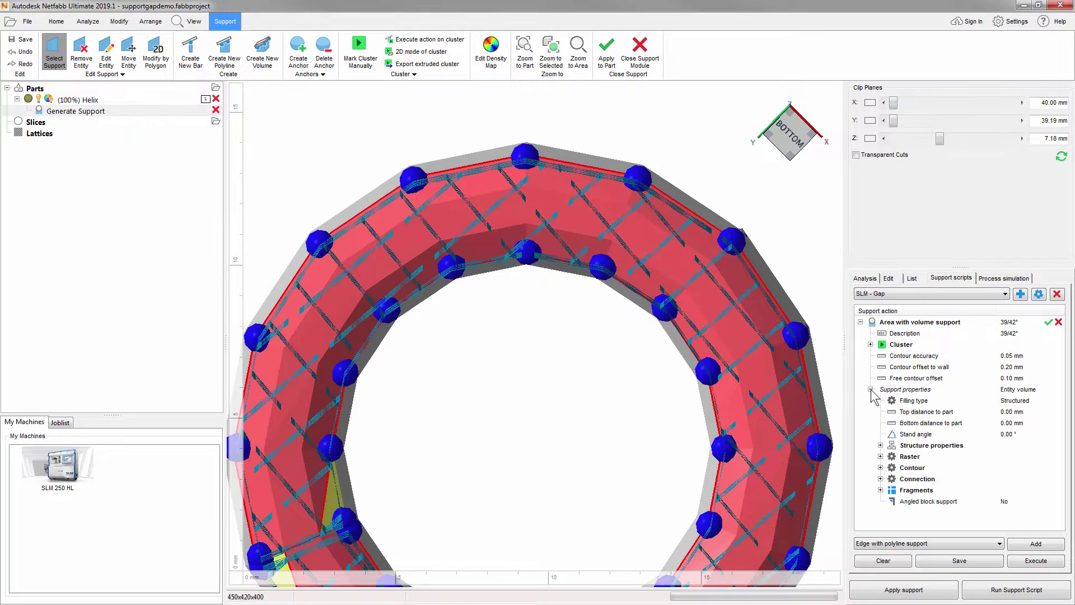
left_click(881, 456)
left_click(1030, 501)
type("1")
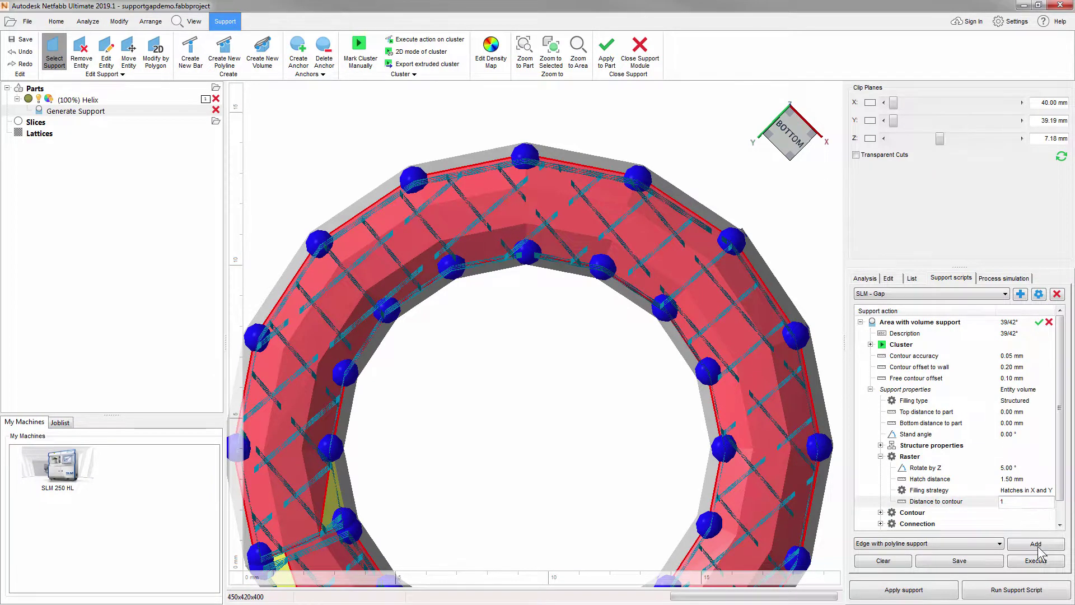
left_click(1036, 561)
right_click_drag(552, 339, 491, 330)
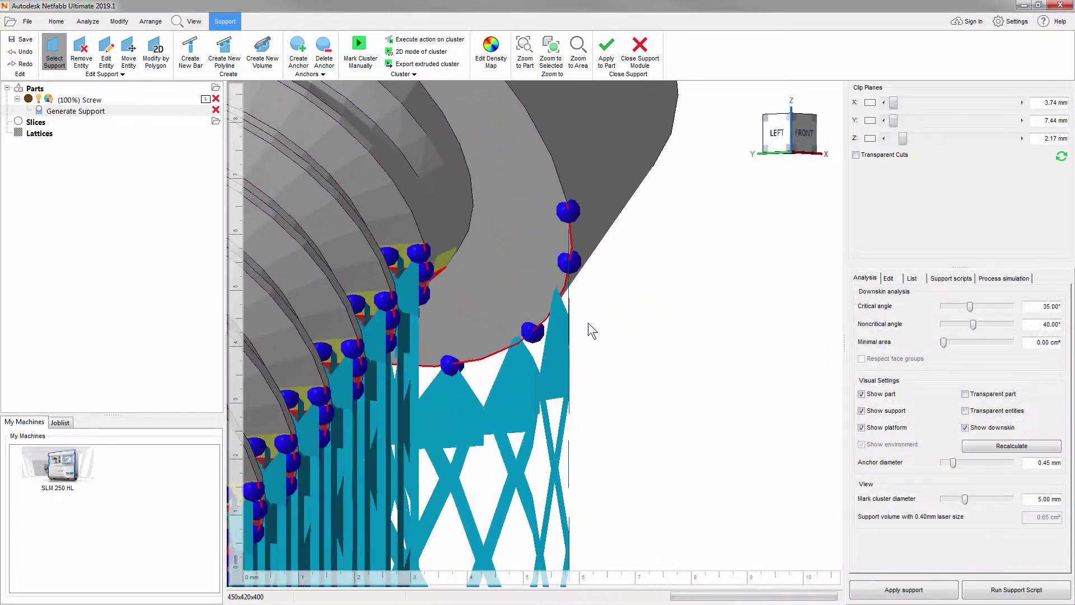
- Reinforce the Screw's support polyline, increasing support volume to 0.72 cm³
right_click(567, 348)
left_click(610, 427)
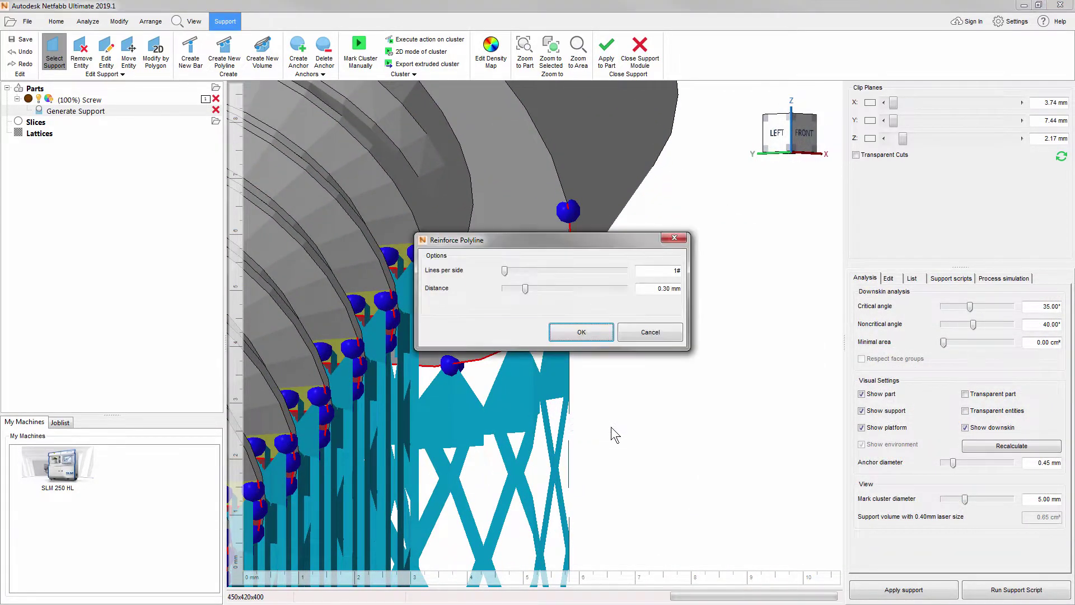
left_click(583, 333)
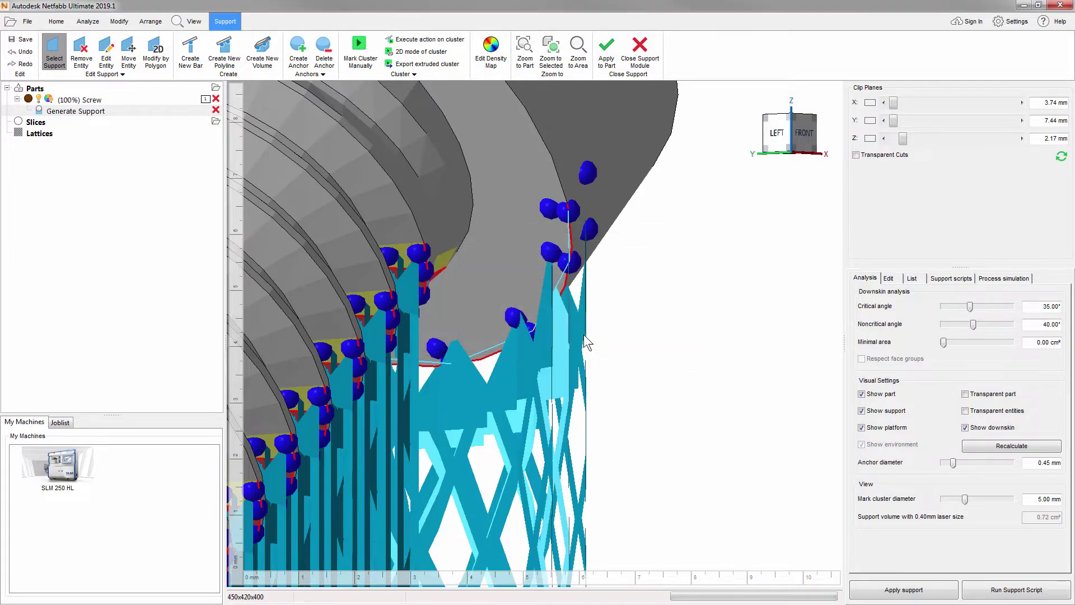
right_click_drag(583, 334, 663, 367)
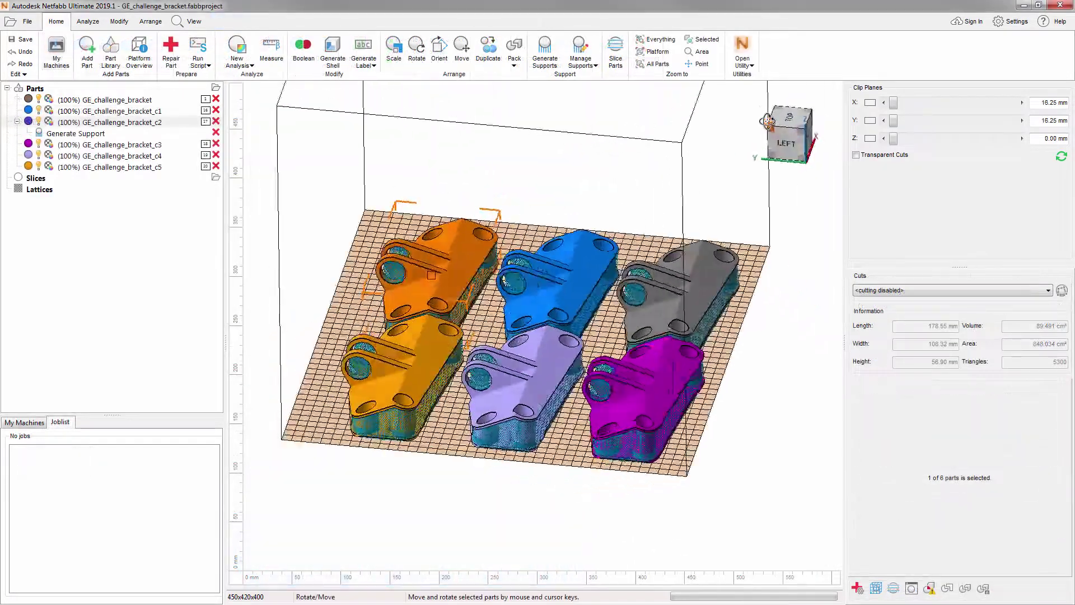
- Drag the orange bracket out of place over the blue and gray parts
left_click(768, 120)
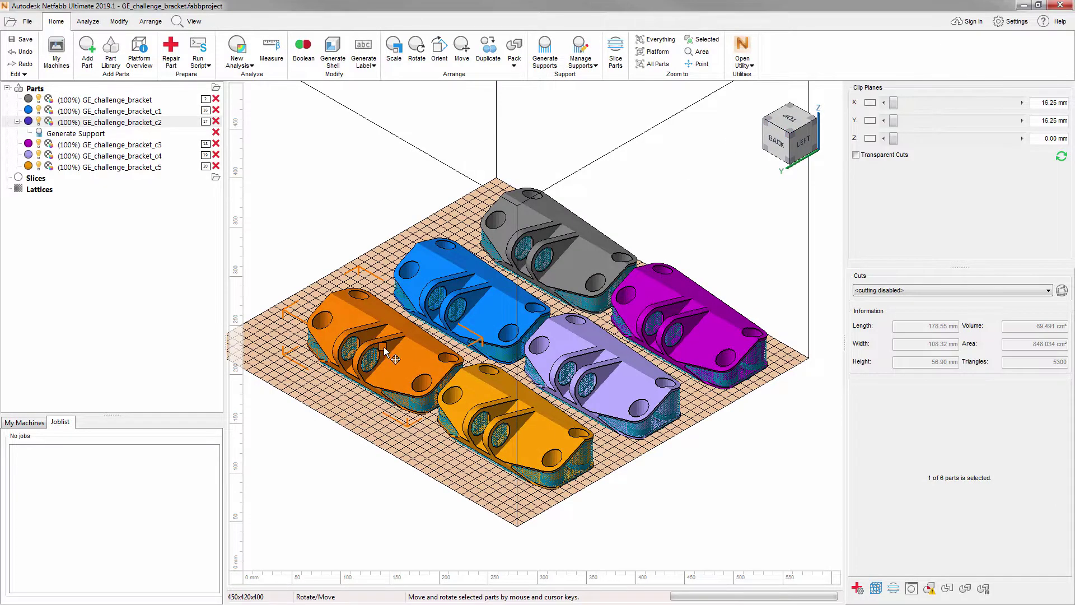
left_click_drag(384, 351, 502, 248)
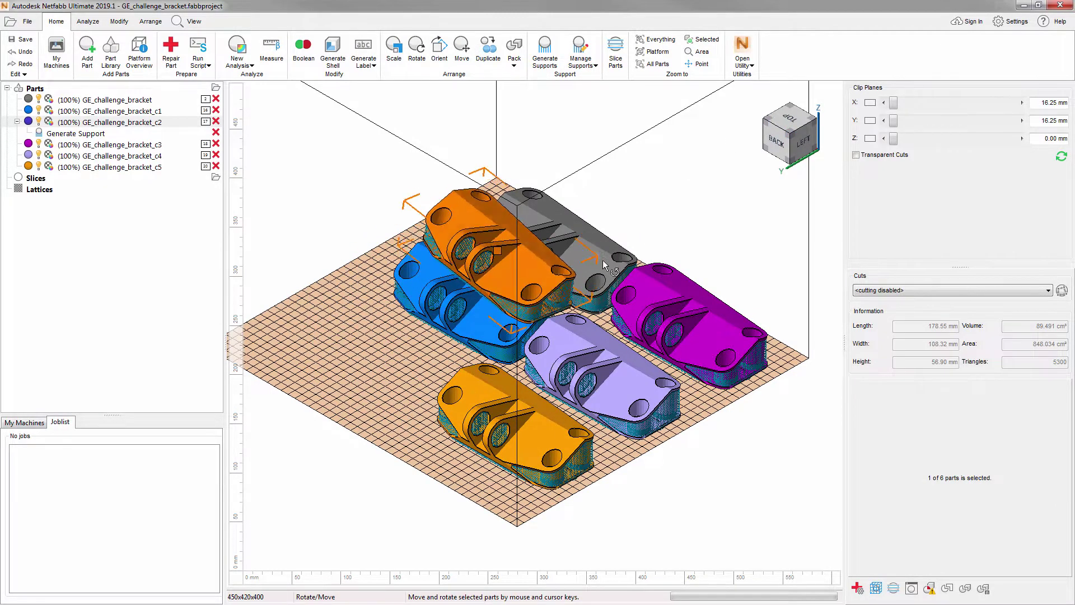
right_click_drag(605, 269, 394, 269)
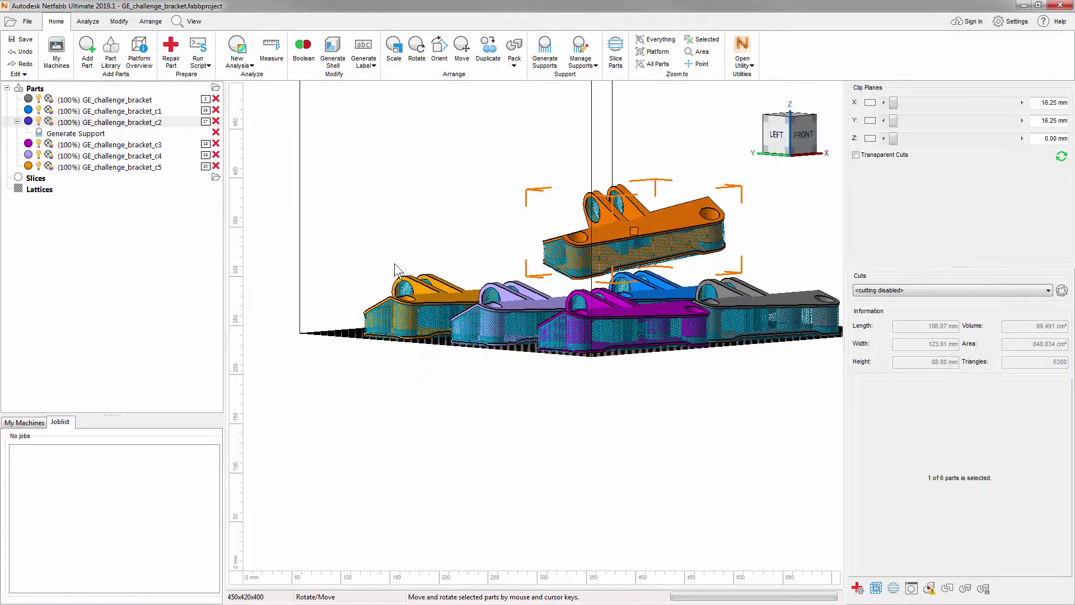
- Revert the moved orange bracket to match its previously generated supports
double_click(97, 136)
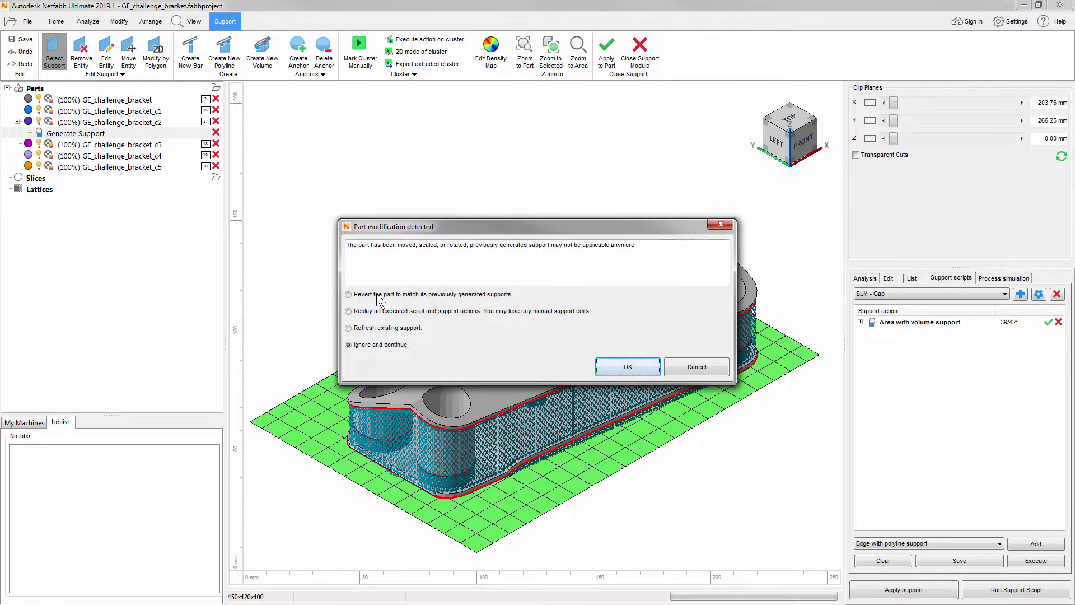
left_click(392, 295)
left_click(626, 366)
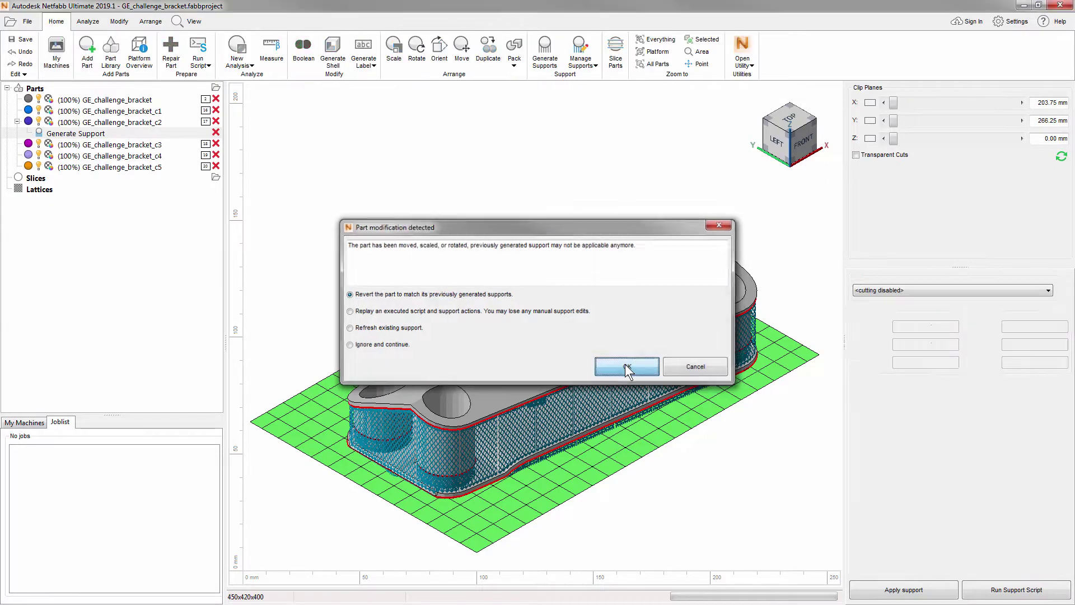
middle_click_drag(613, 475, 594, 532)
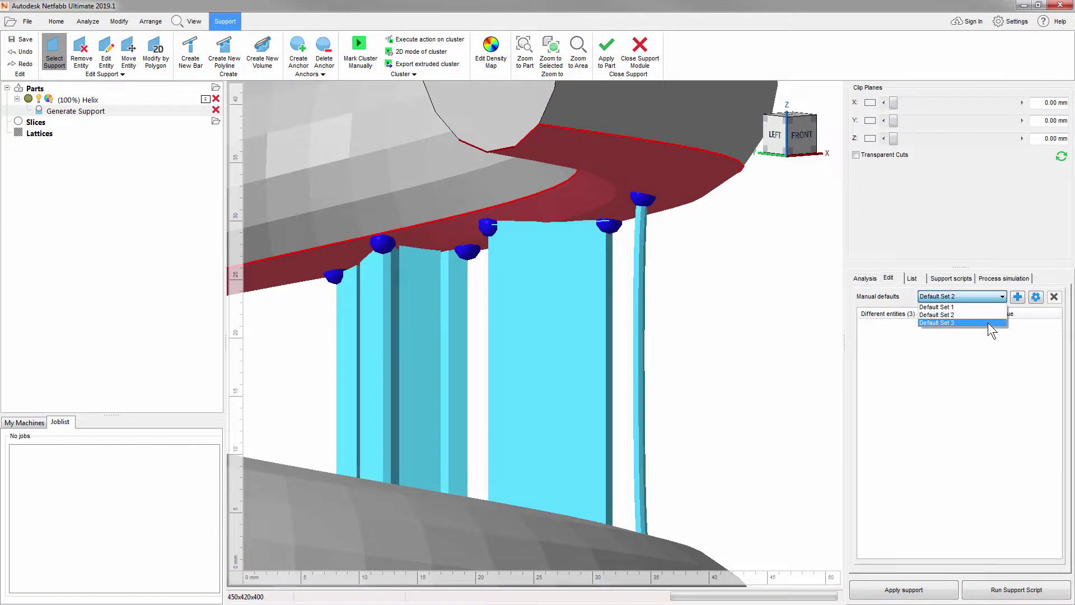
- Apply Default Set 3 to the selected Helix bar supports
left_click(961, 324)
left_click(1036, 301)
left_click(1036, 311)
- Create a new support value set named 'my set'
left_click(1018, 297)
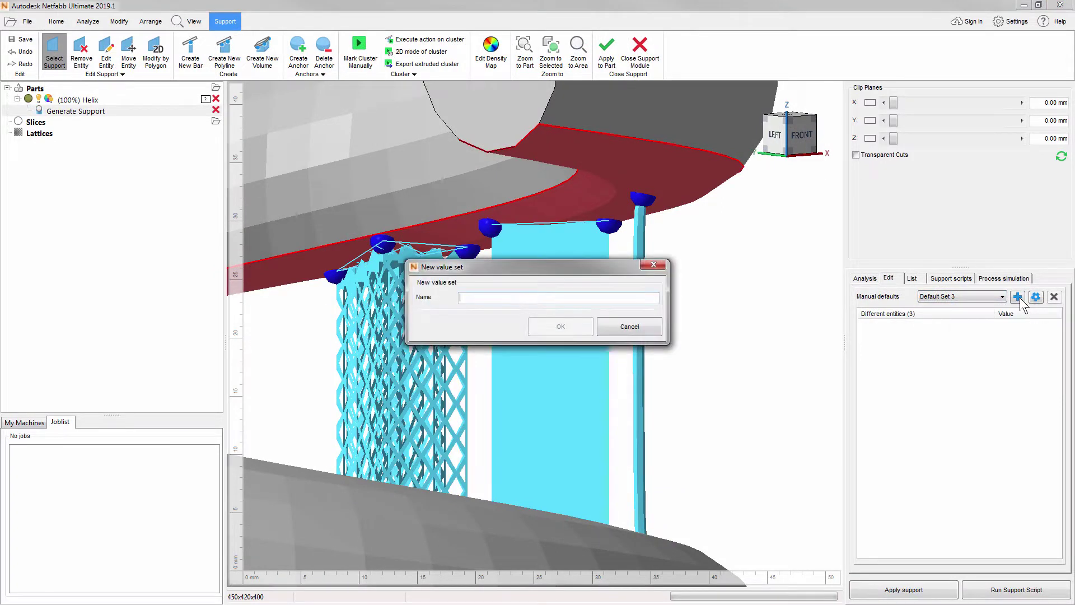
type("my set")
key("Return")
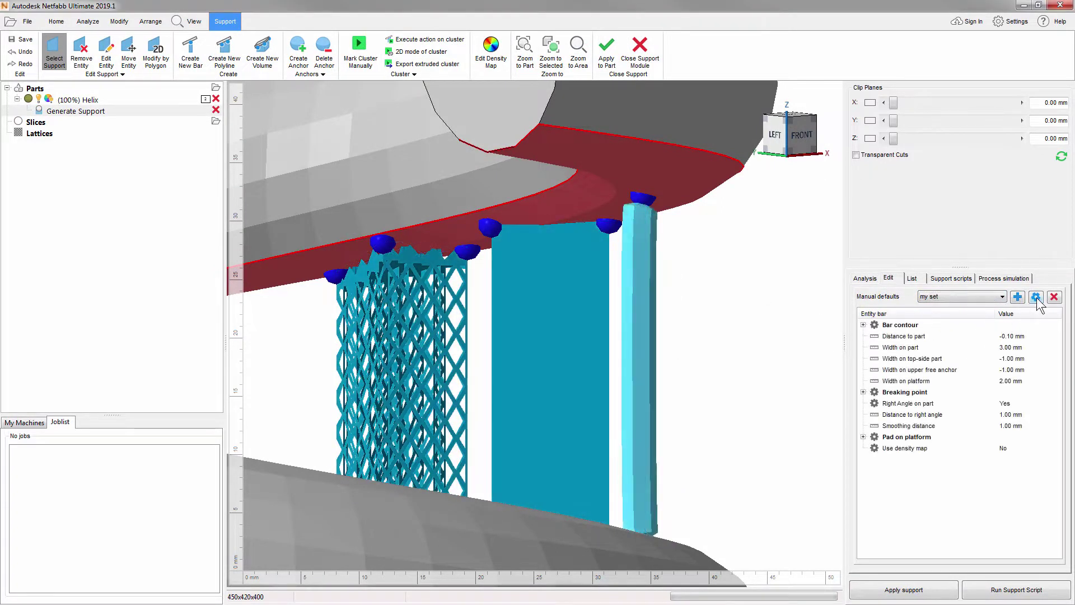
left_click(1038, 300)
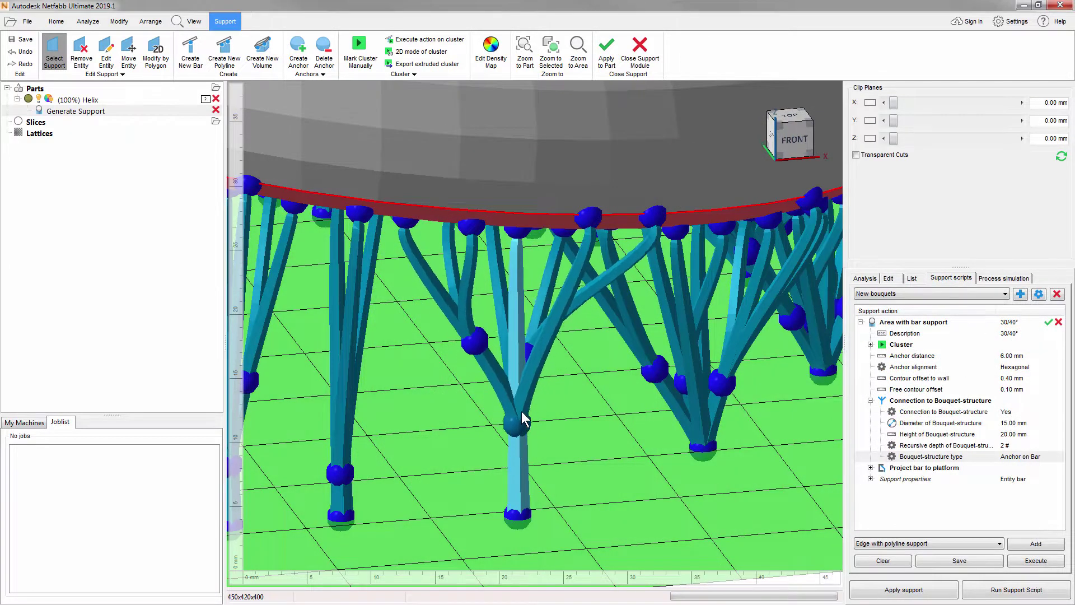
- Reshape the bouquet supports by moving nodes and setting them to Free Anchor Position
left_click_drag(522, 418, 519, 446)
left_click(1033, 457)
left_click(1045, 475)
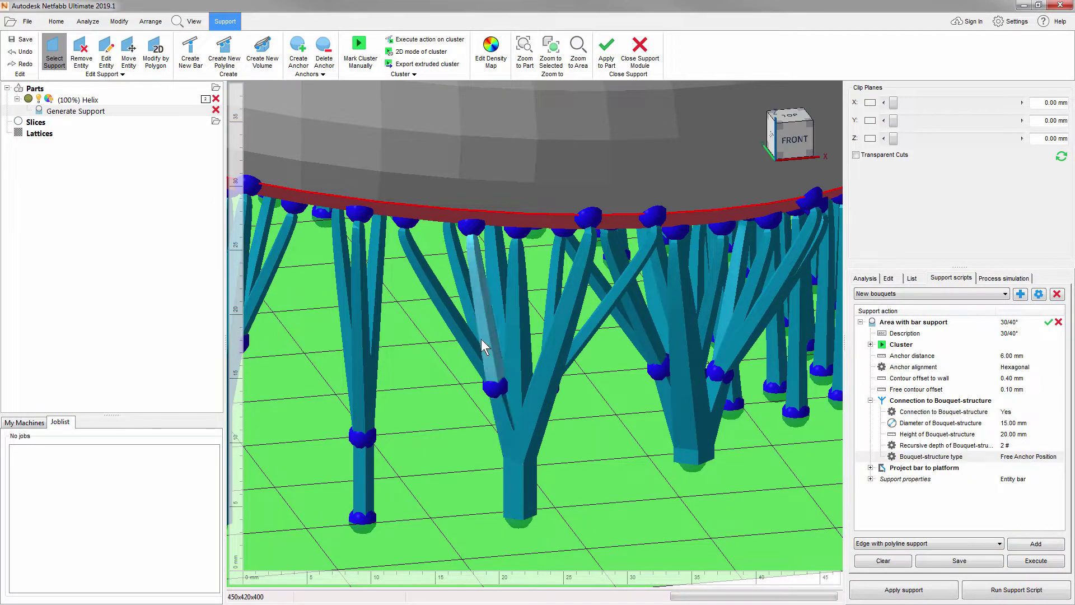
left_click_drag(494, 386, 453, 343)
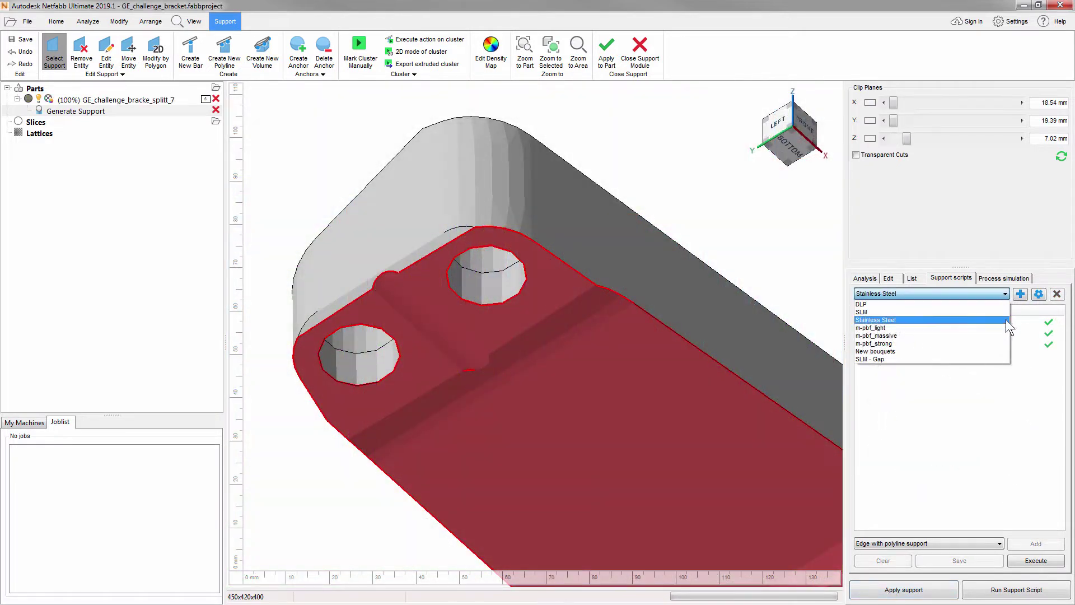
- Run the m-pbf_light support script on the bracket and inspect the generated supports
left_click(997, 329)
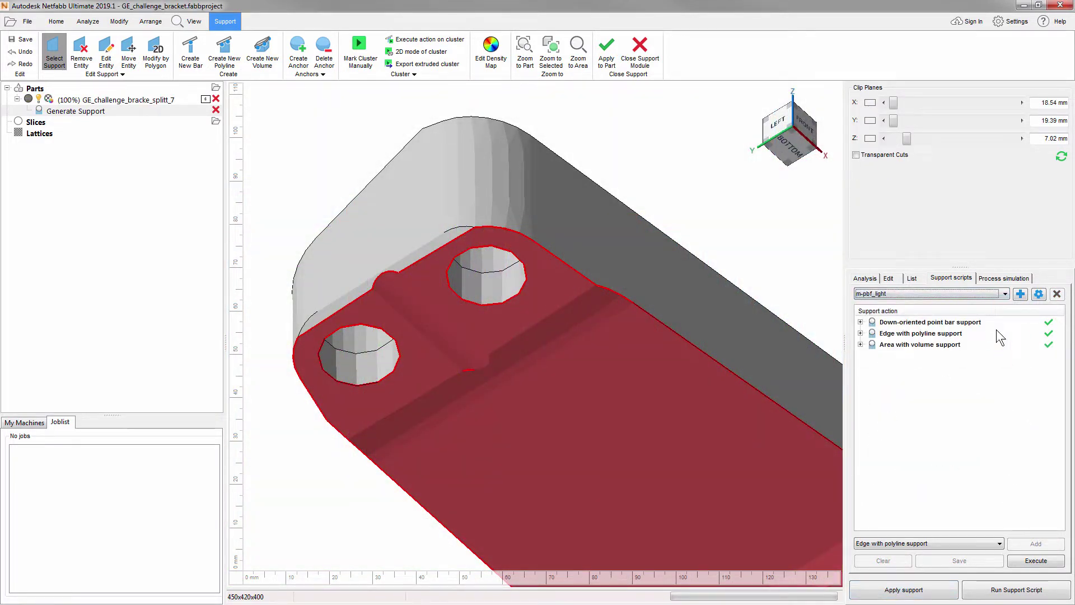
left_click(1031, 562)
right_click_drag(765, 542, 752, 486)
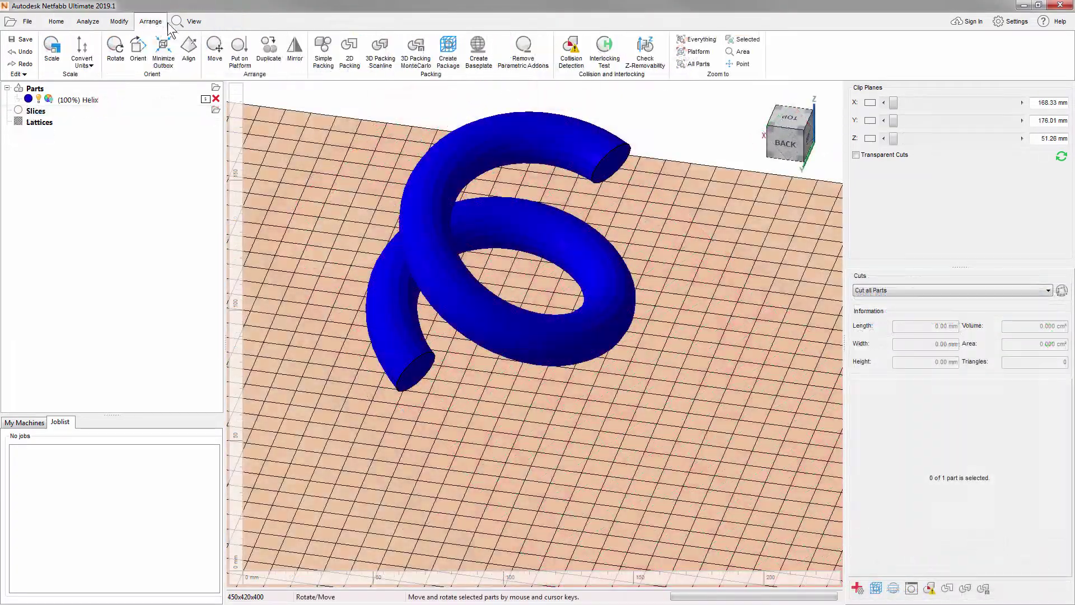
- Try a shadow baseplate on the helix, then move and tilt it and remove the baseplate
left_click(486, 138)
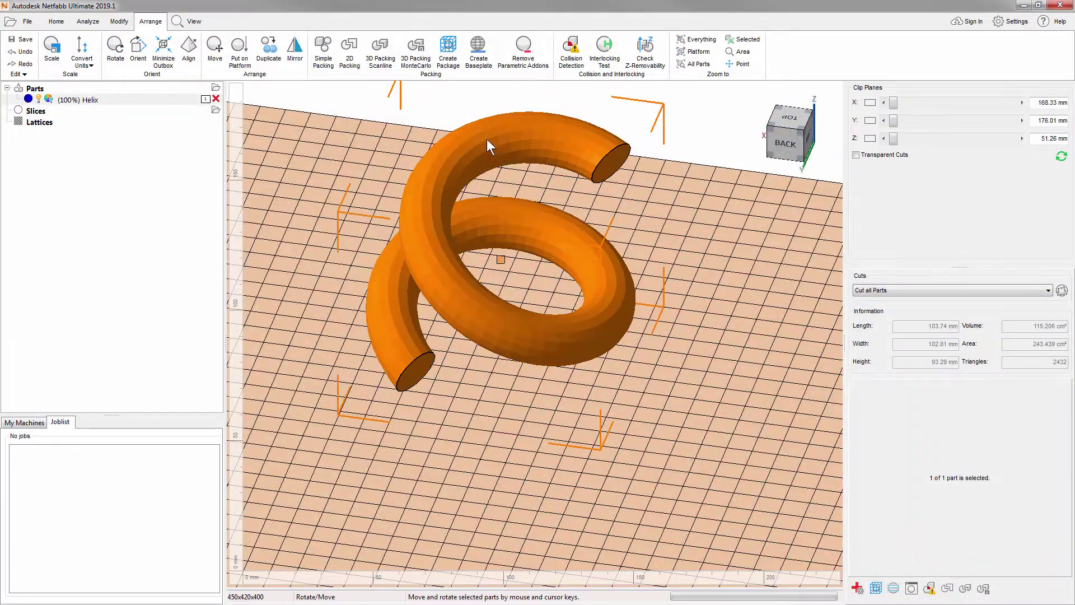
left_click(478, 50)
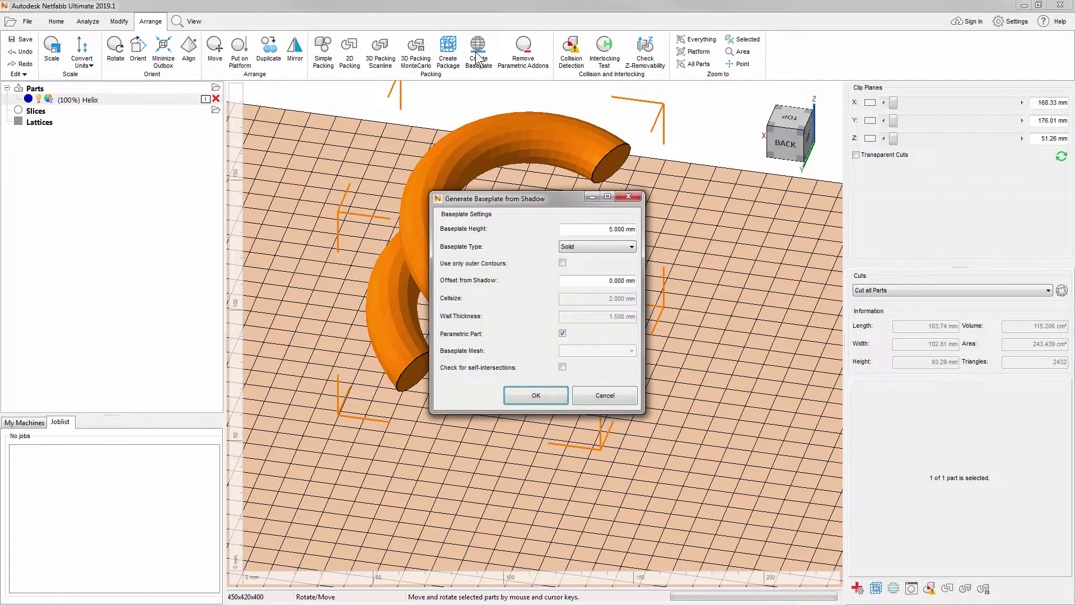
left_click(536, 395)
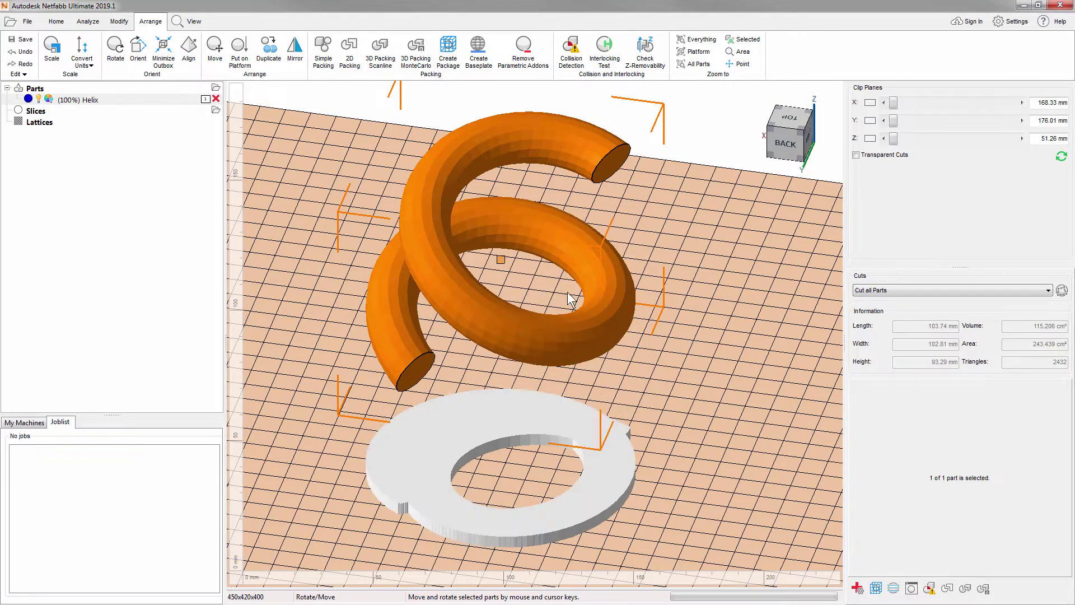
left_click_drag(503, 261, 564, 259)
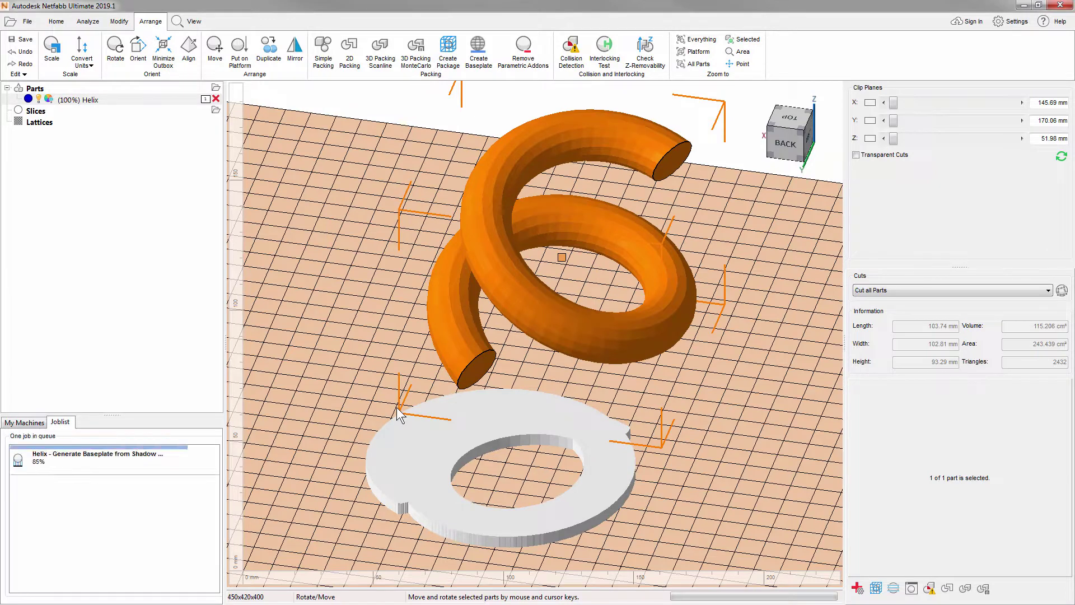
left_click_drag(398, 414, 335, 456)
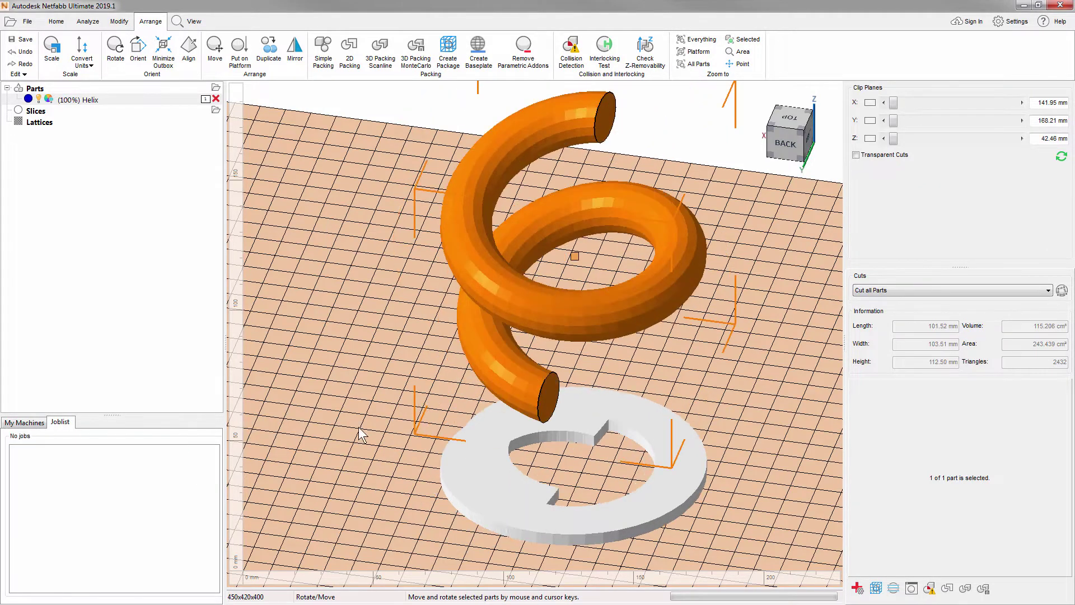
left_click(523, 47)
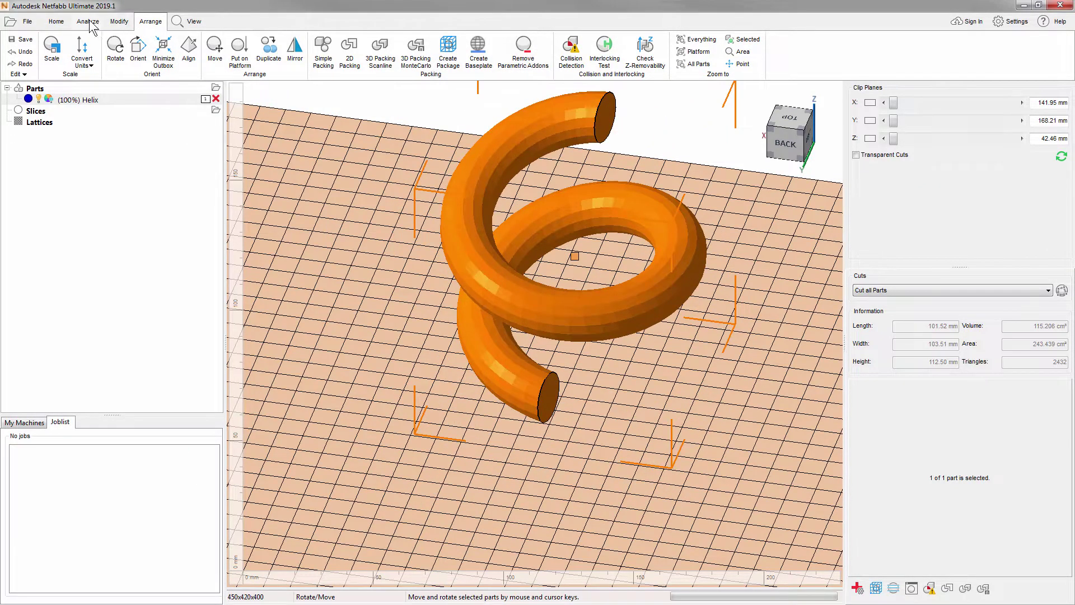
left_click(89, 22)
- Generate volume supports on a 5 mm base plate using the baseplate support script
left_click(553, 47)
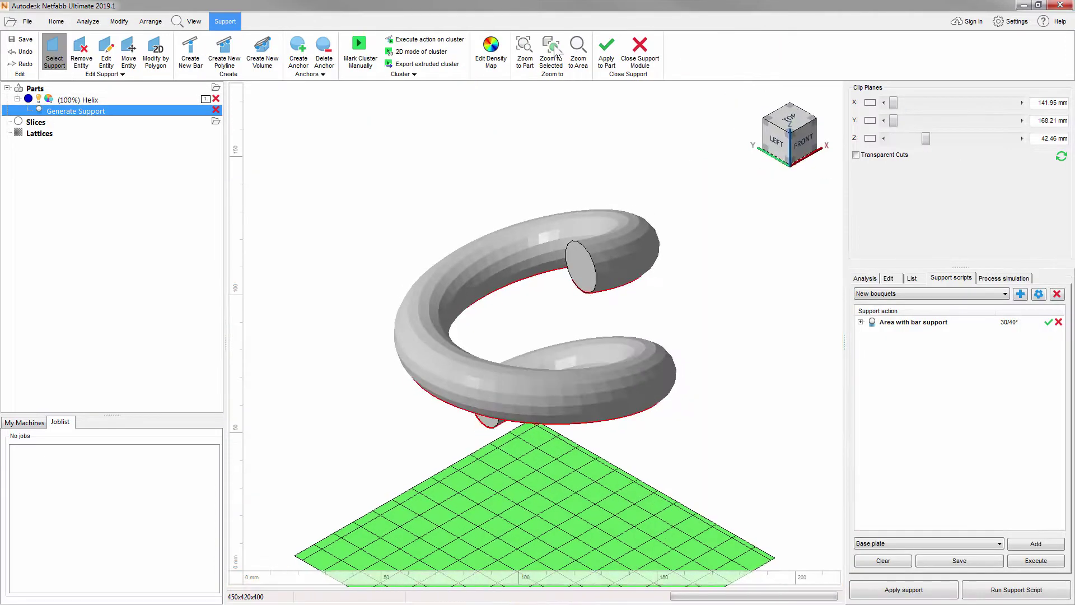
left_click(981, 296)
left_click(956, 354)
left_click(860, 333)
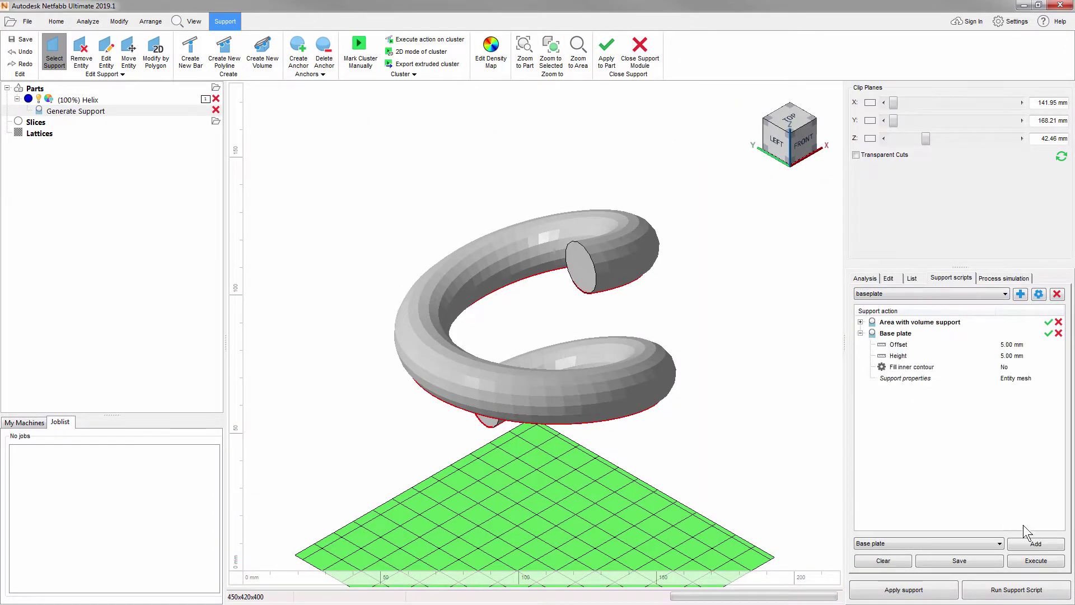
left_click(1036, 560)
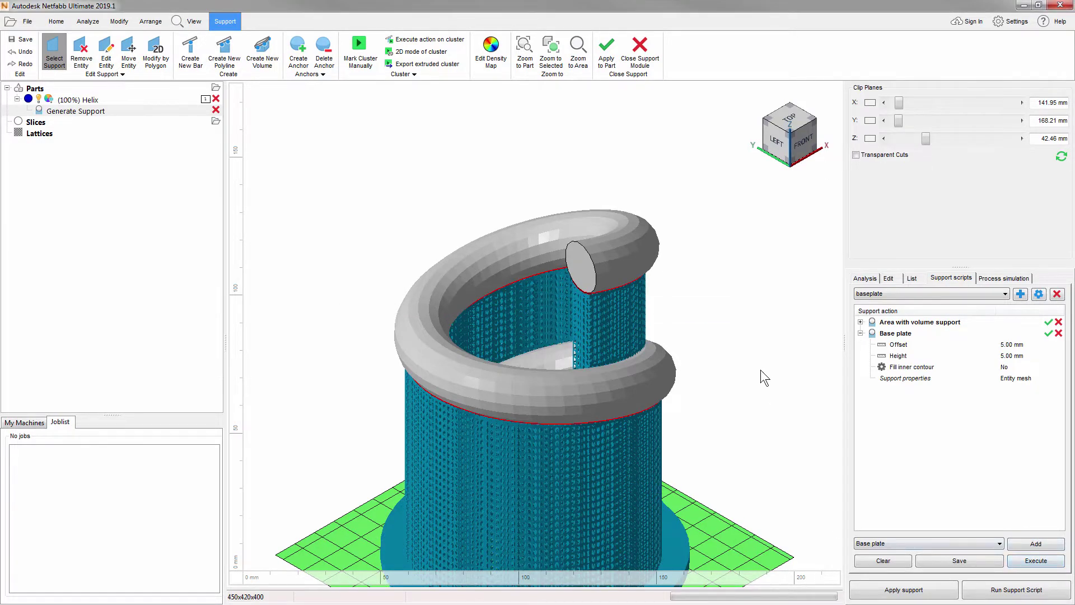
right_click_drag(760, 371, 393, 409)
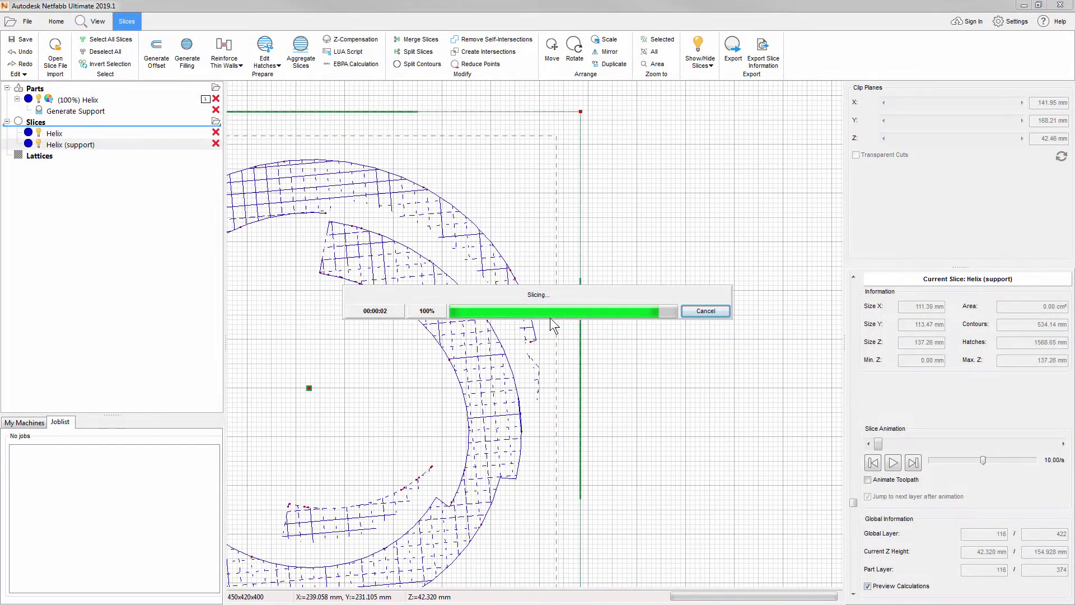
- Deselect the Helix (support) slices and move up to a higher layer in the slice area graph
left_click(550, 318)
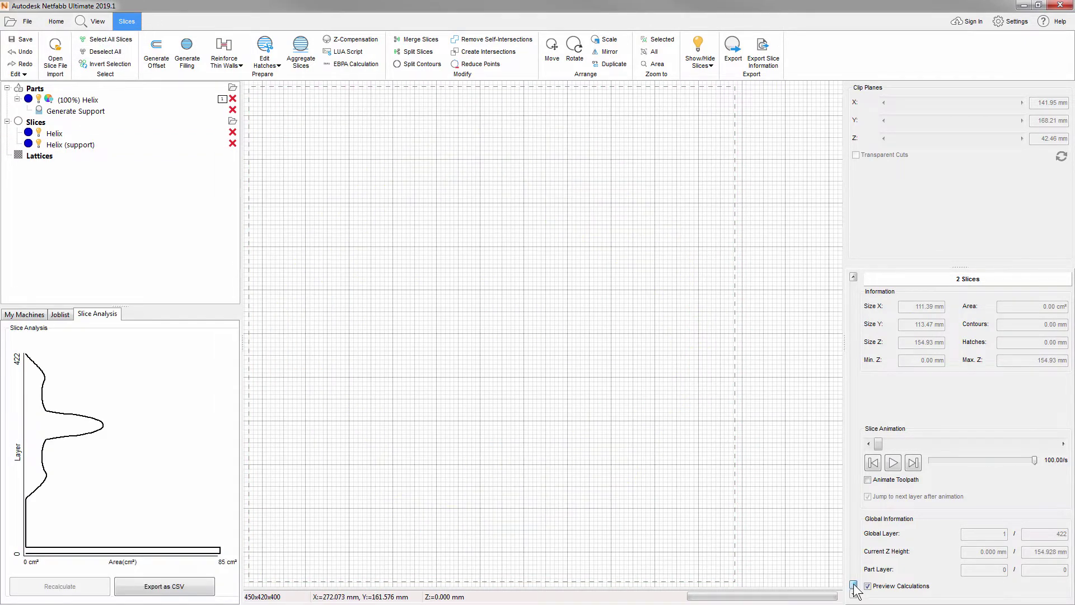
mouse_move(854, 586)
left_mouse_down()
mouse_move(870, 448)
mouse_move(867, 292)
left_mouse_up()
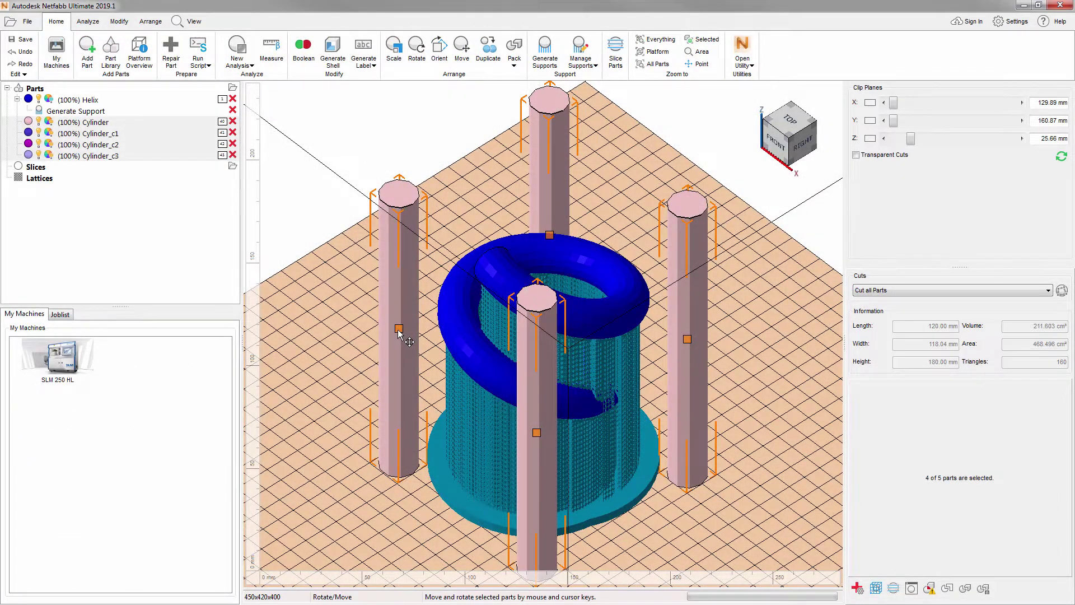
- Set the cylinders as no-build zones, then send all five parts to slicing and start
right_click(398, 330)
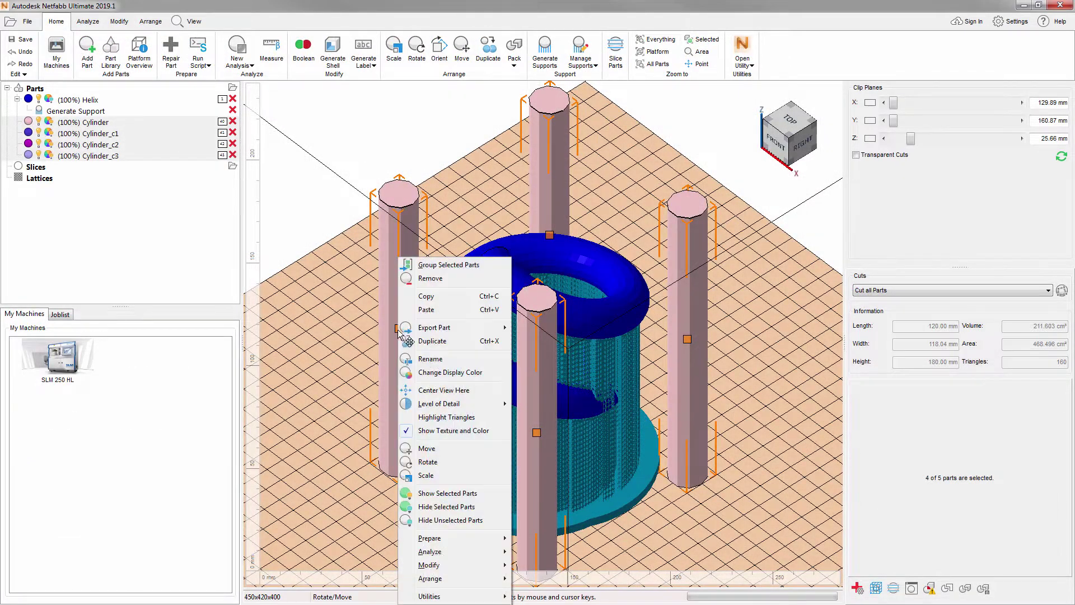
mouse_move(469, 579)
mouse_move(608, 530)
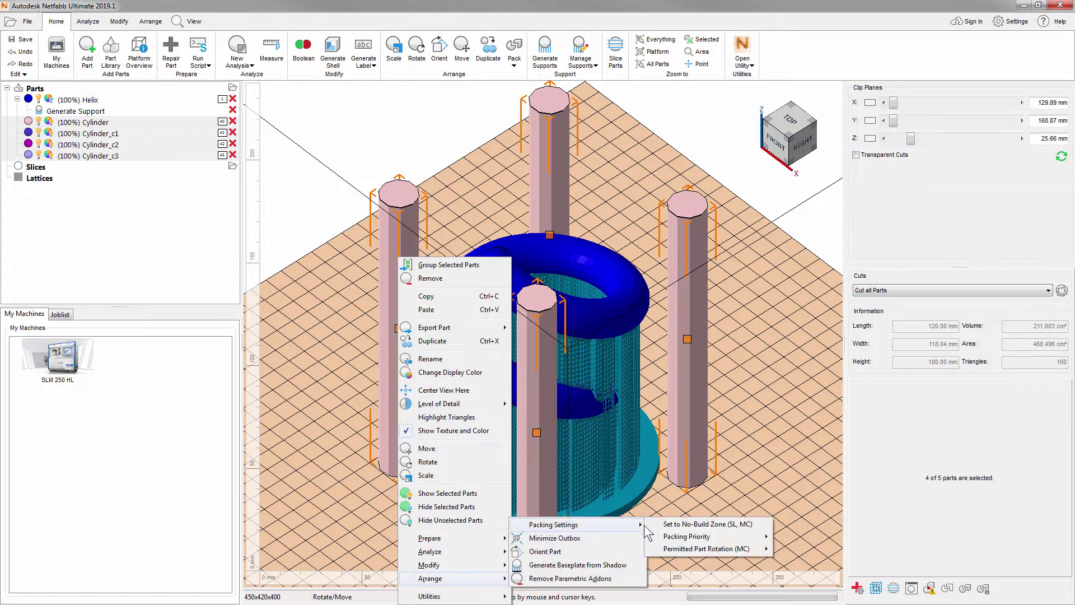
left_click(728, 529)
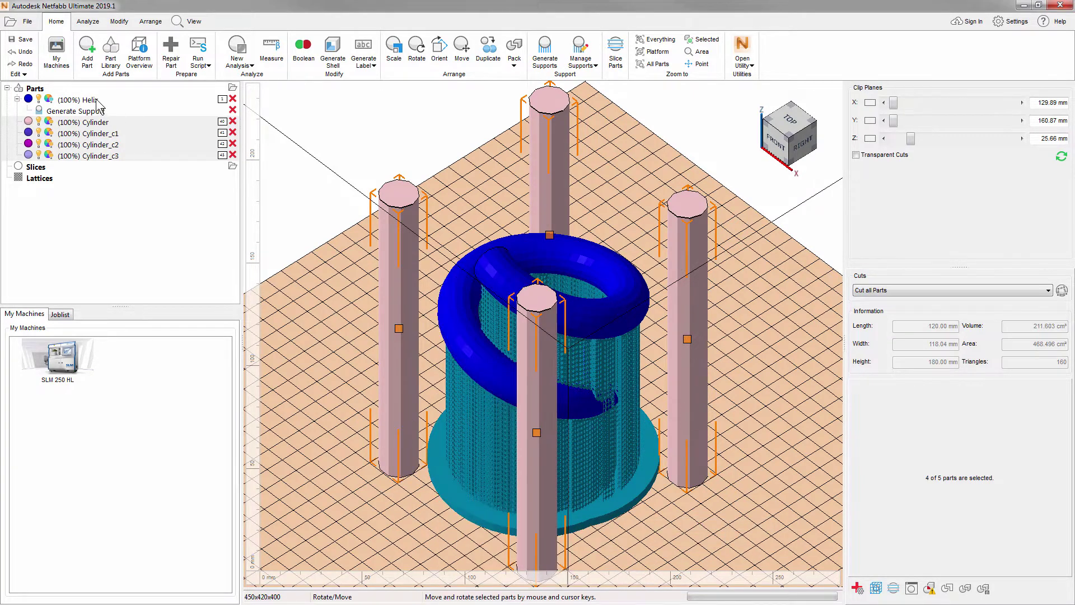
left_click_drag(100, 104, 103, 168, "ctrl")
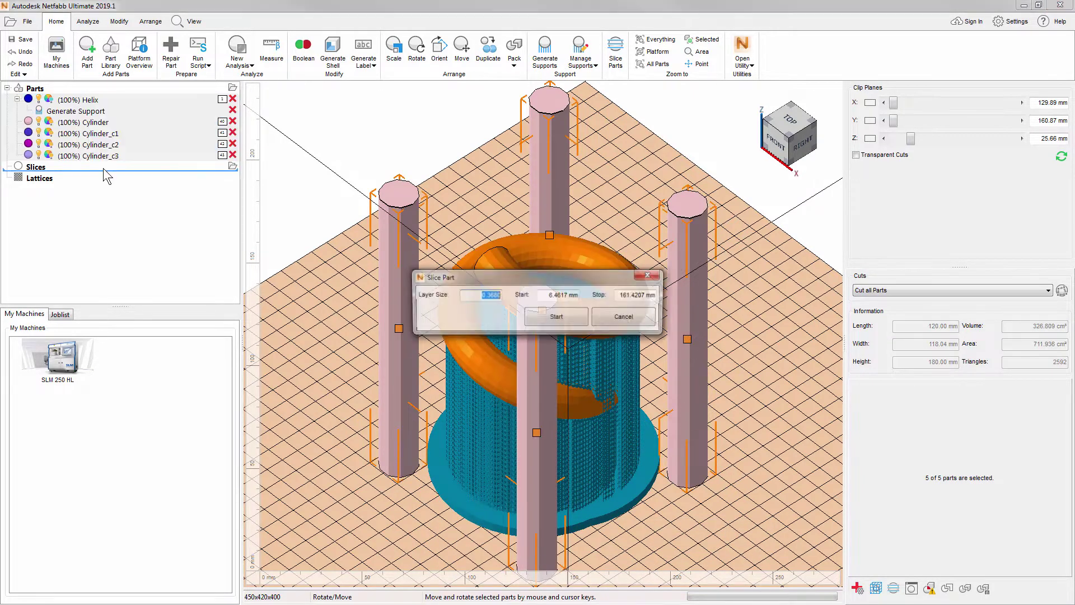
left_click(554, 319)
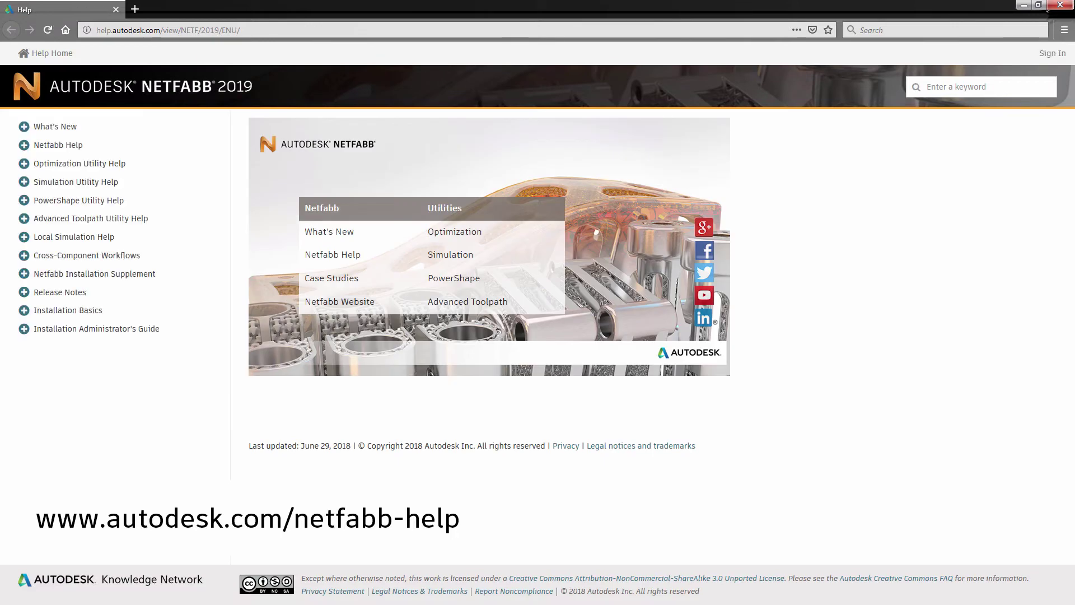
- Open the What's New in 2019.1 (Dec 2018) help page and scroll toward the Lua notes
left_click(76, 130)
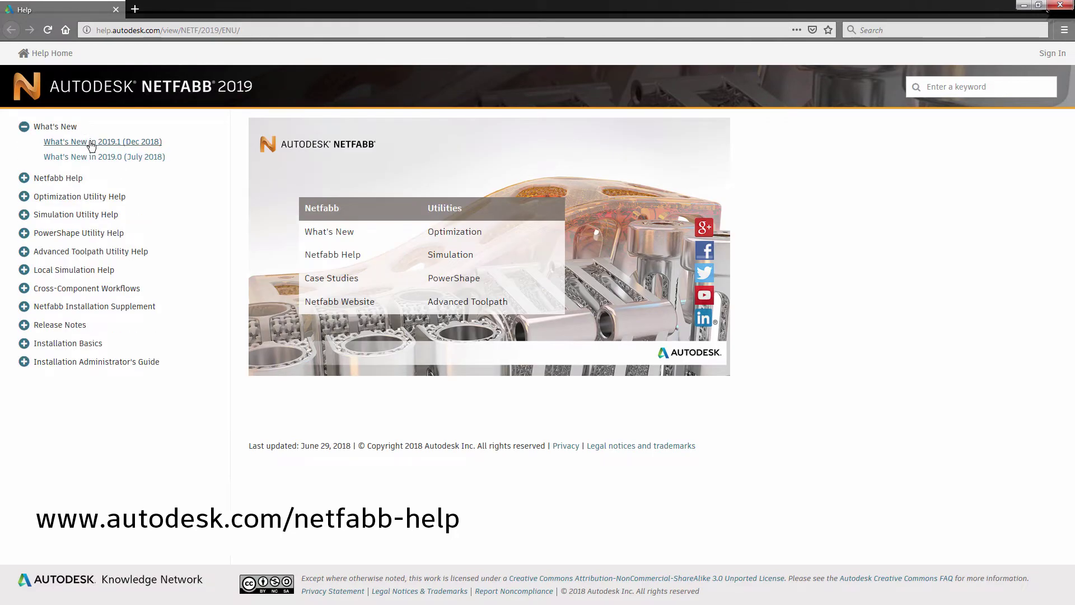
left_click(92, 144)
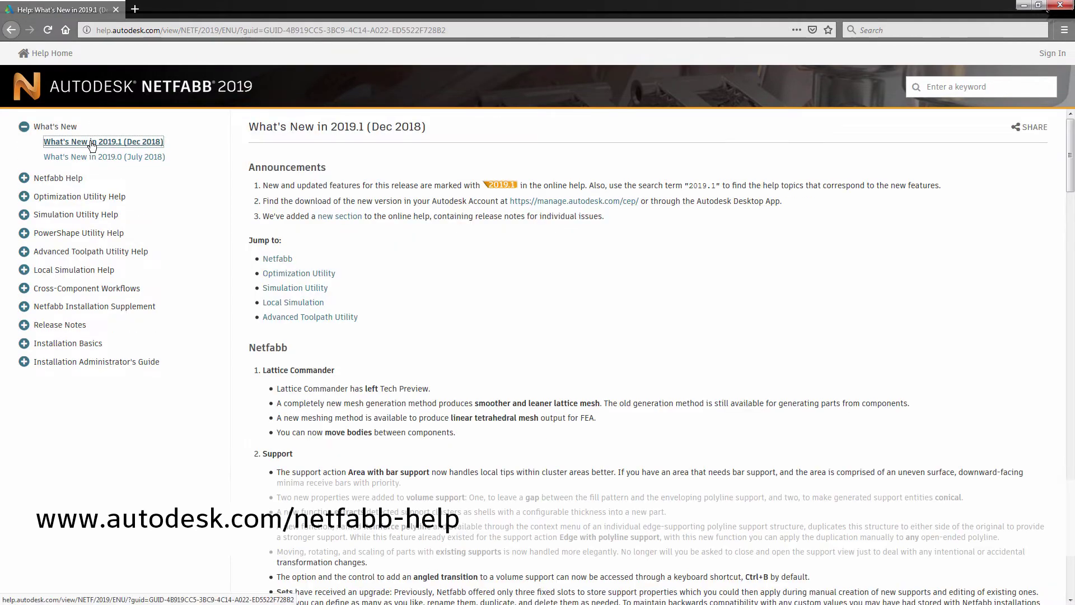
middle_click(994, 250)
middle_click(1007, 286)
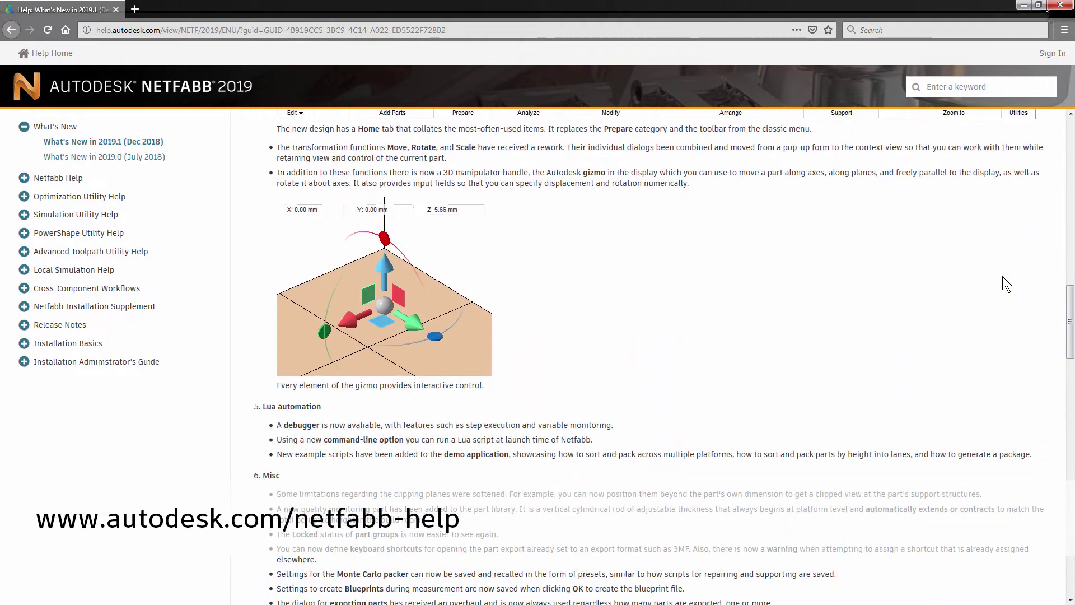
- Search the Netfabb help for "2019.1"
left_click(946, 87)
type("\"2019.1")
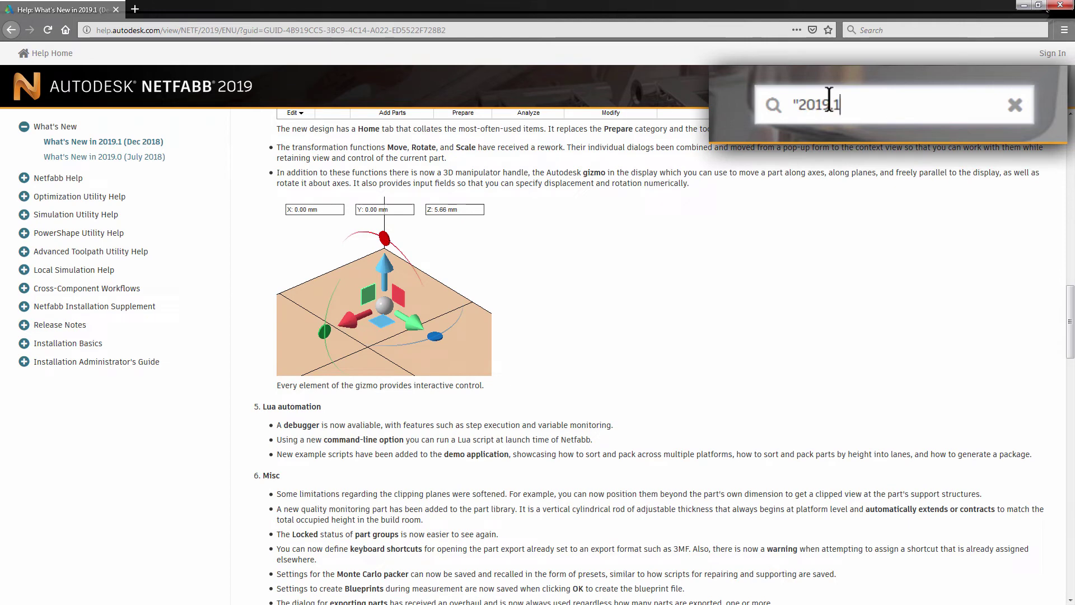
key("Return")
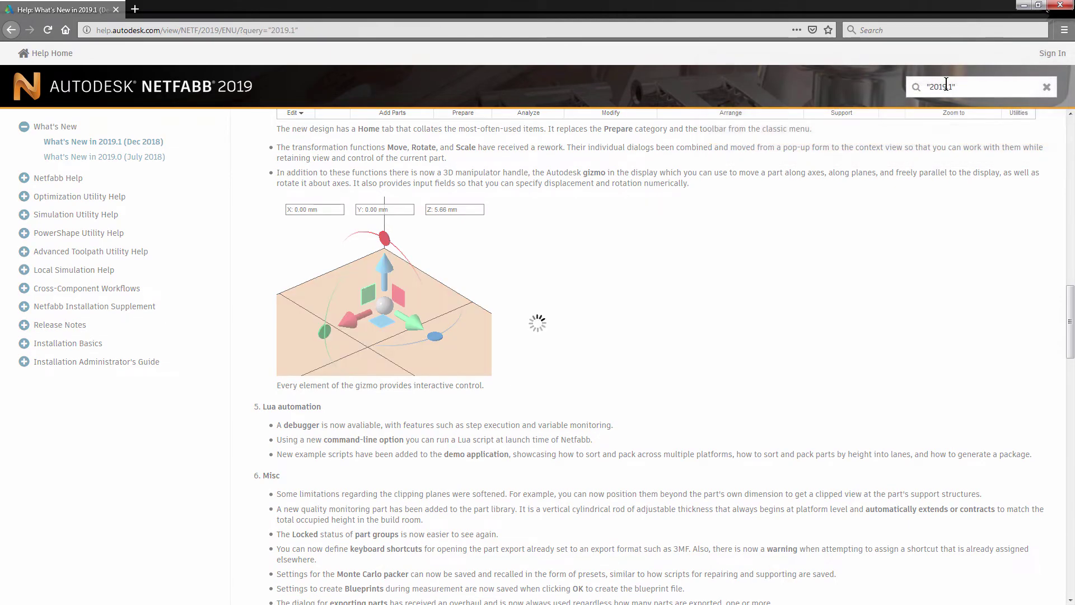